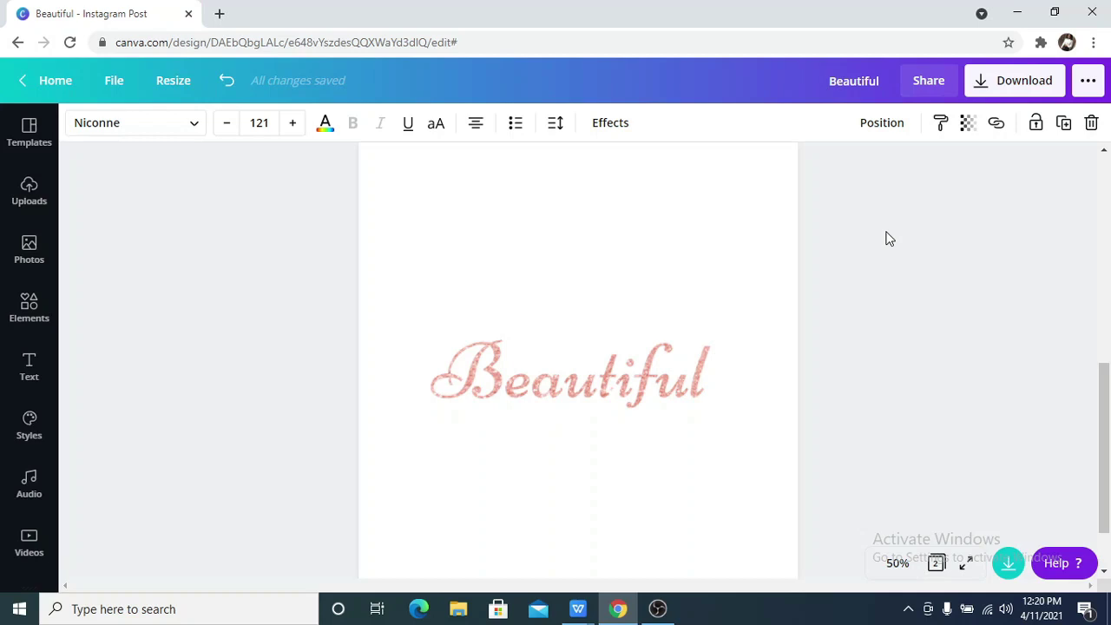
Scroll back up to page 1 and deselect the black Niconne 'Happy Birthday' text
scroll(872, 257, "up", 6)
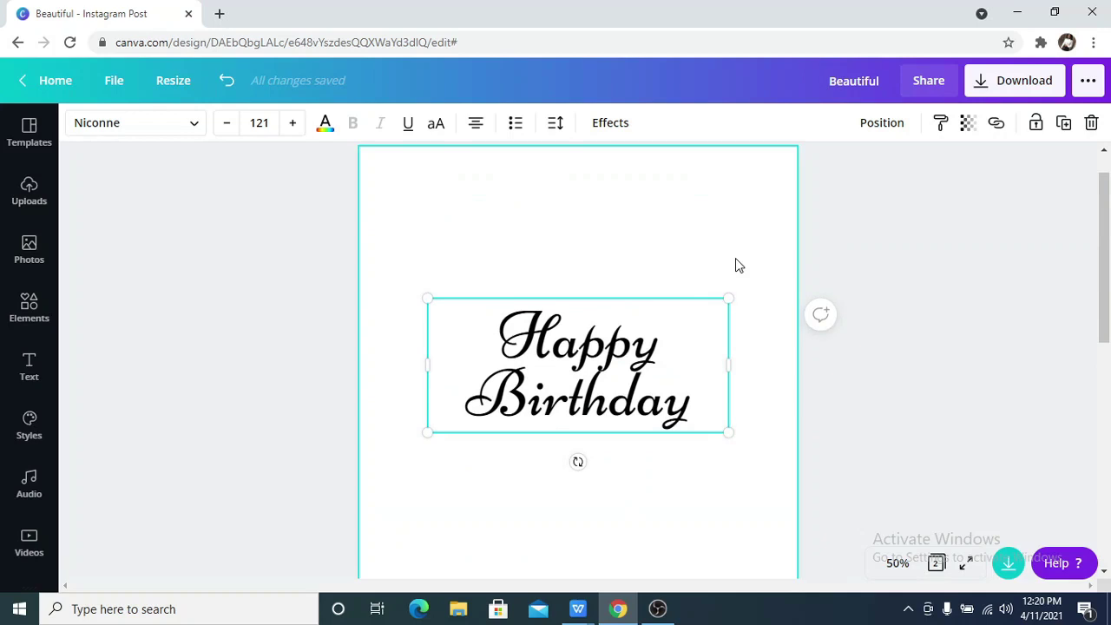
left_click(712, 273)
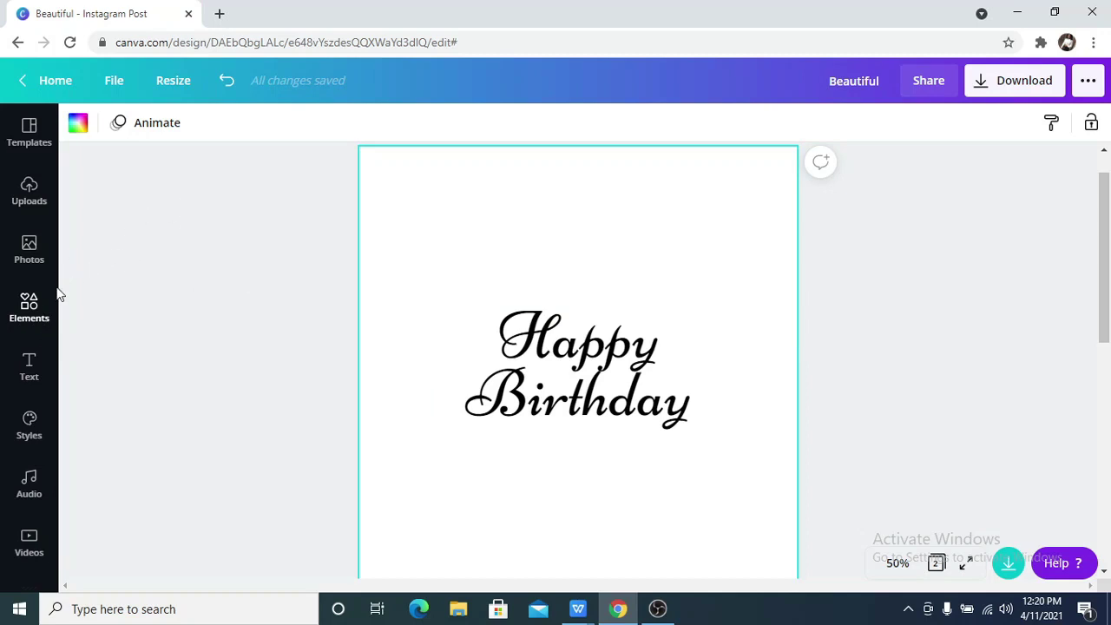
Search Elements for 'blob' and add the solid red blob to the page
left_click(30, 304)
left_click(144, 132)
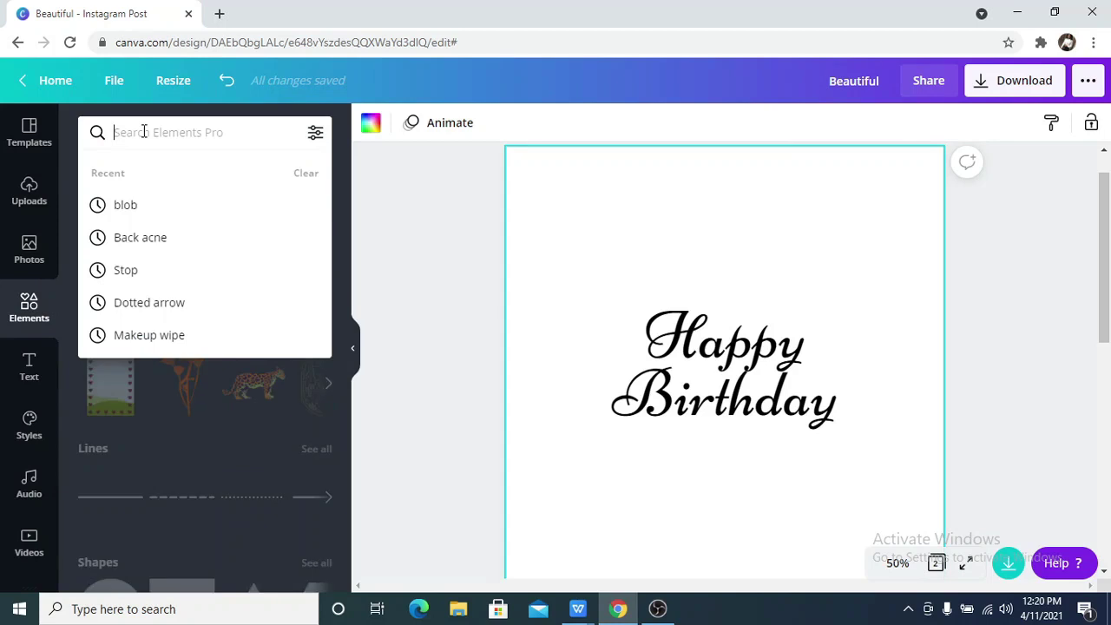
left_click(152, 214)
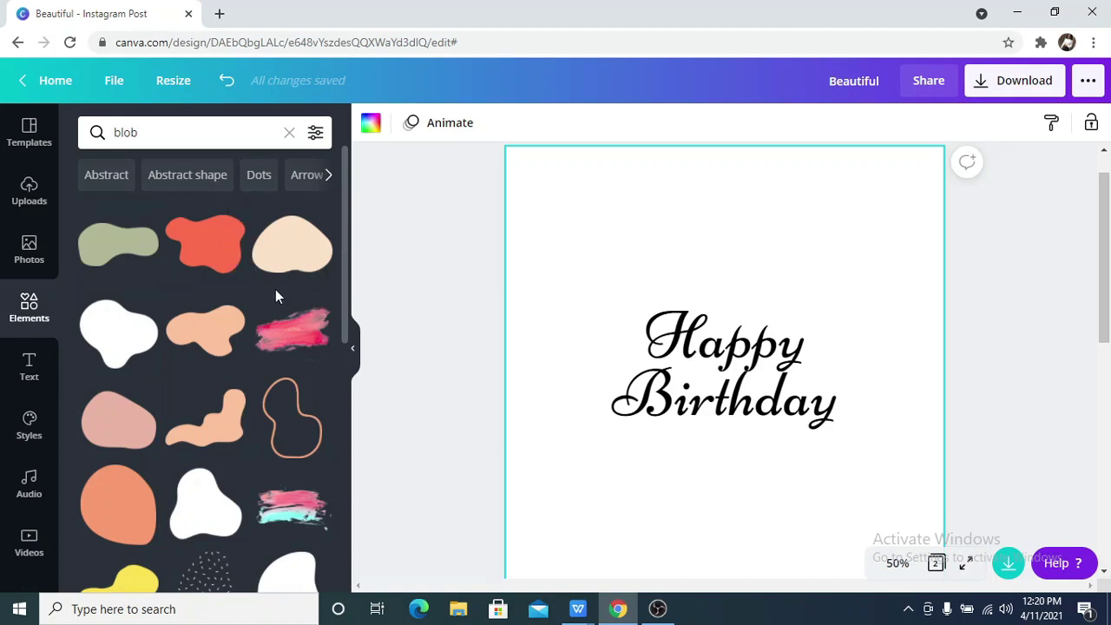
scroll(293, 287, "down", 1)
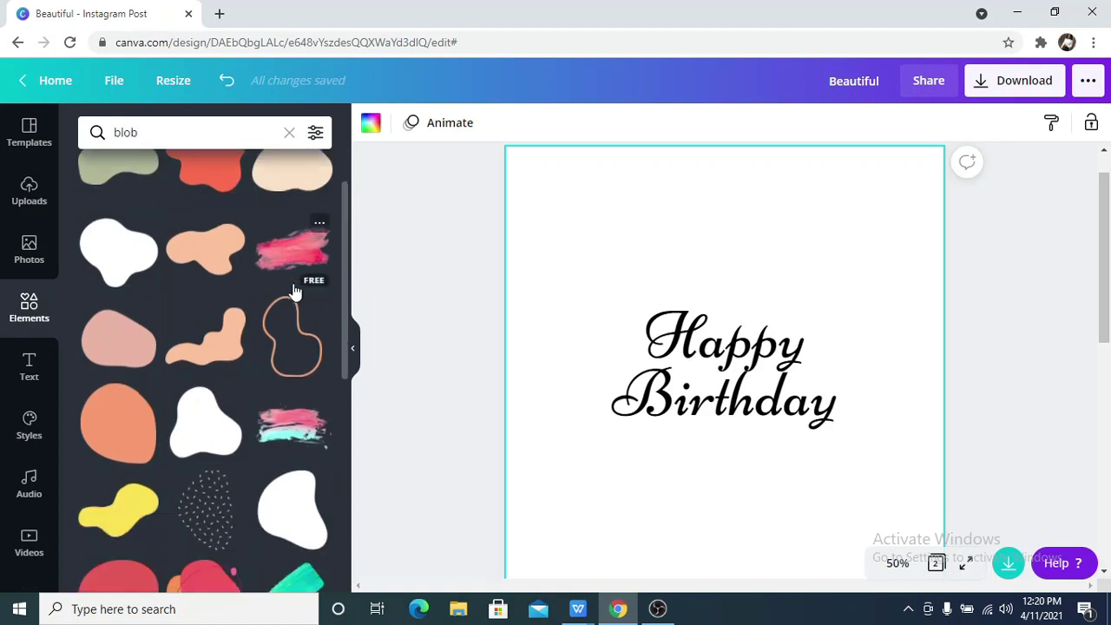
scroll(293, 285, "down", 1)
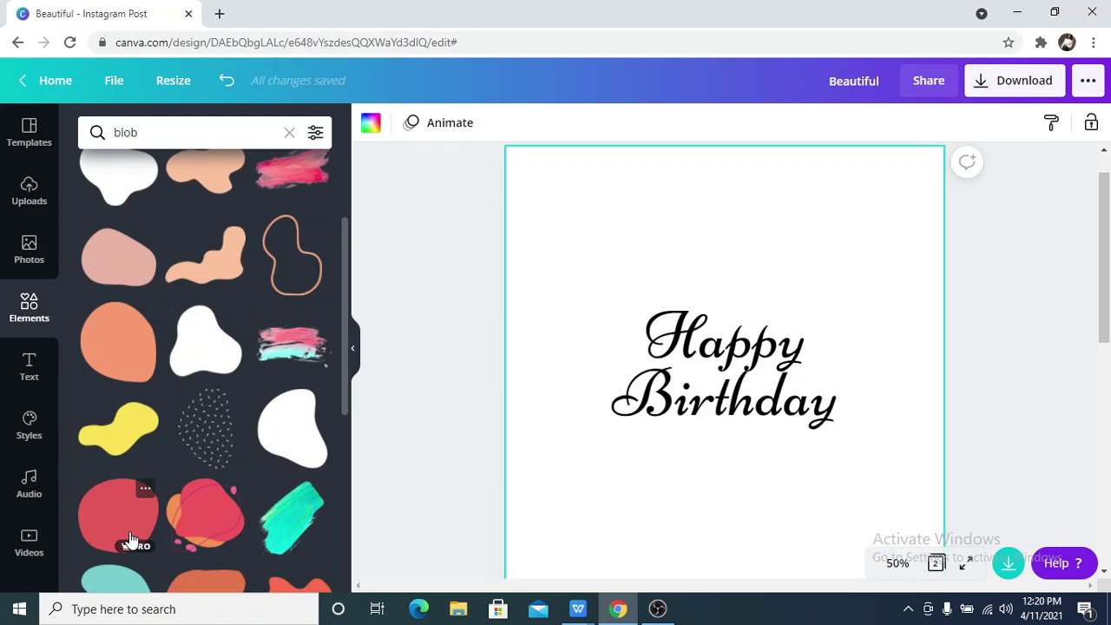
left_click(196, 513)
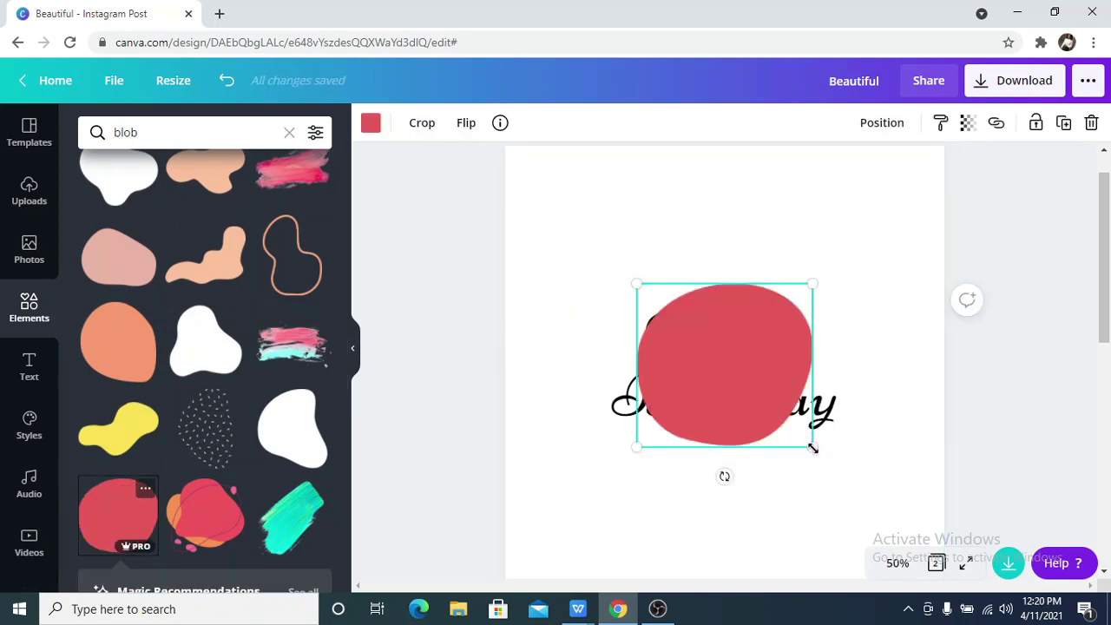
Enlarge the red blob by its corners to about 922 × 858
mouse_move(874, 521)
left_mouse_down()
mouse_move(886, 528)
mouse_move(867, 503)
left_mouse_up()
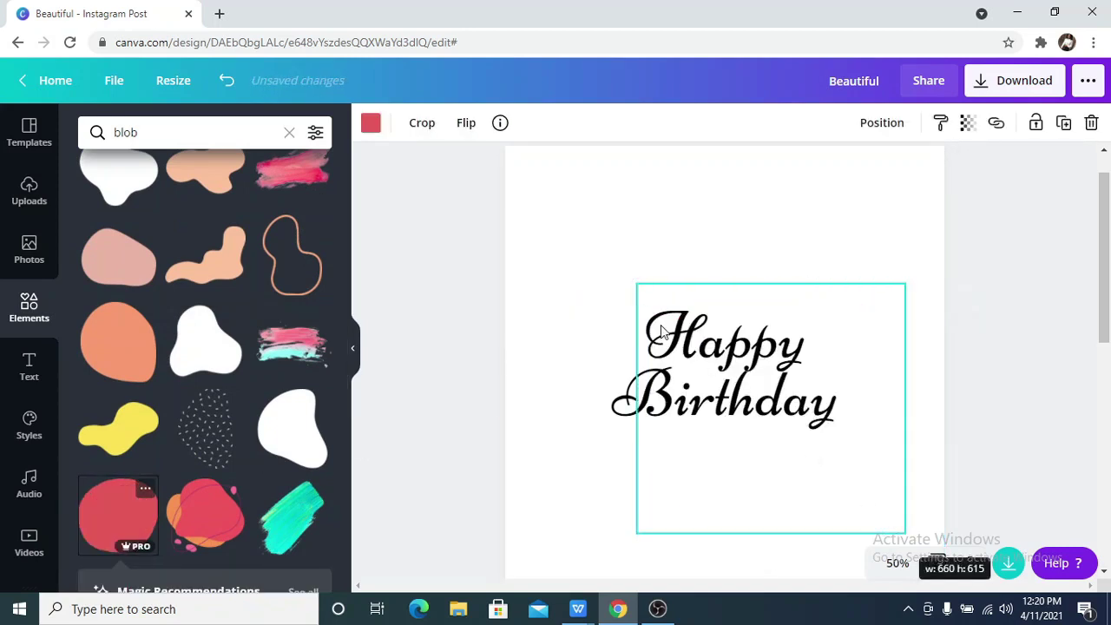
left_click_drag(662, 332, 659, 326)
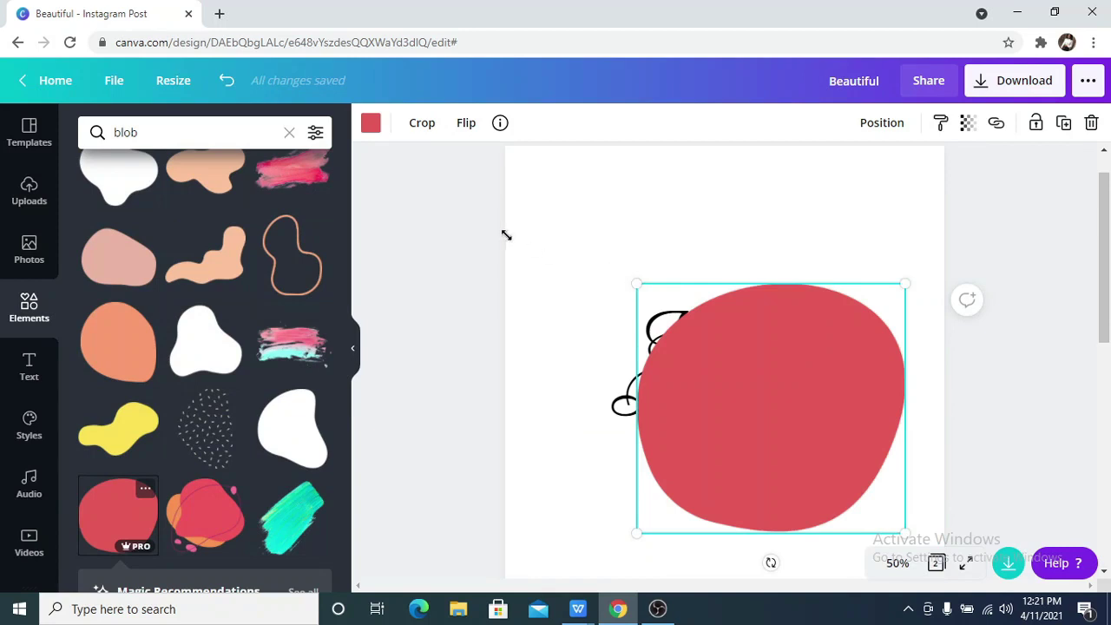
mouse_move(506, 235)
left_mouse_down()
mouse_move(478, 221)
mouse_move(495, 226)
left_mouse_up()
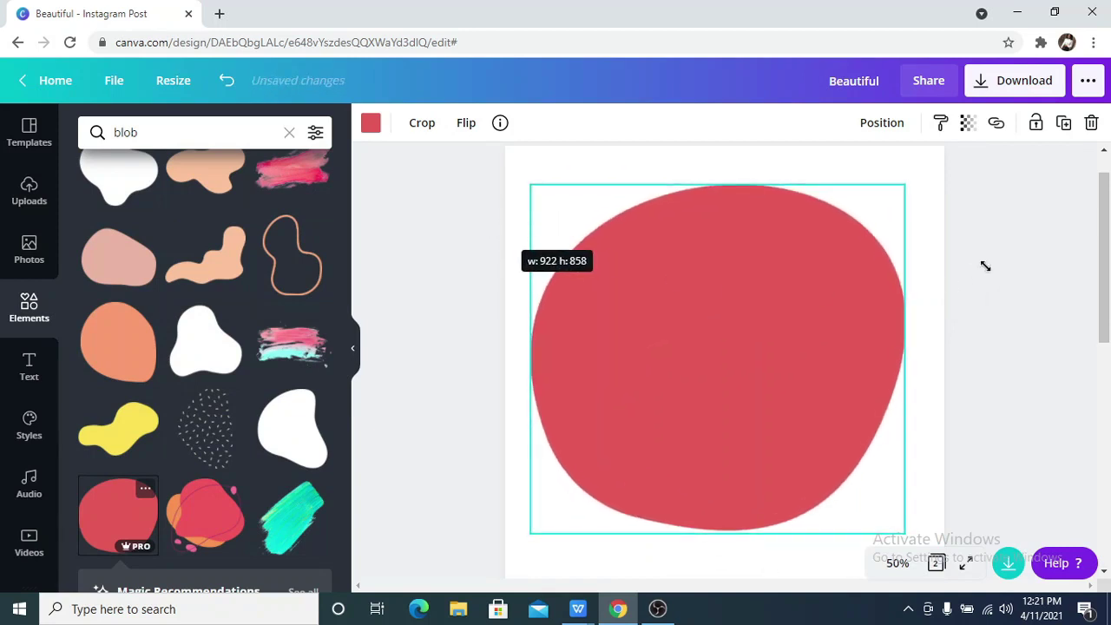
Send the red blob behind the text, shrink it slightly and centre it horizontally
left_click(870, 126)
left_click(880, 171)
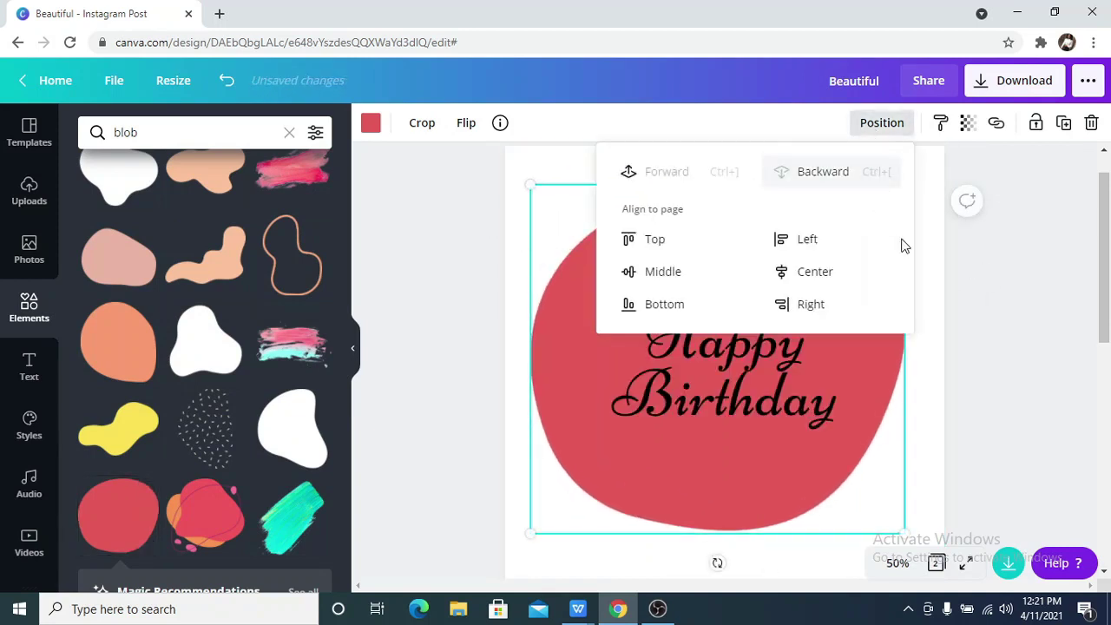
left_click(1021, 336)
left_click(1020, 337)
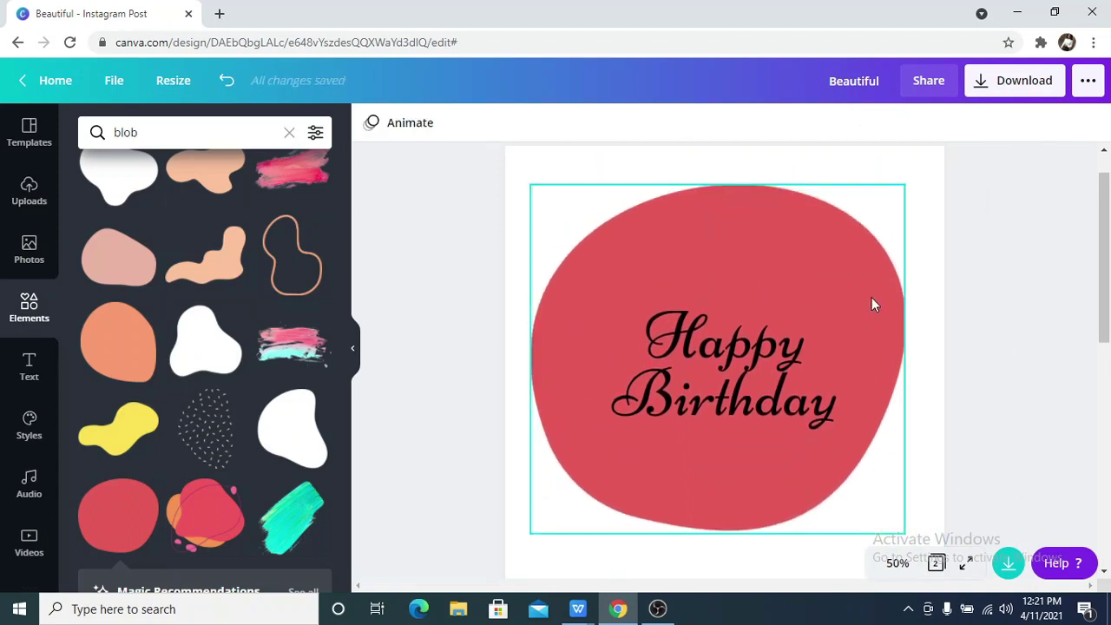
left_click(872, 301)
left_click_drag(881, 249, 878, 252)
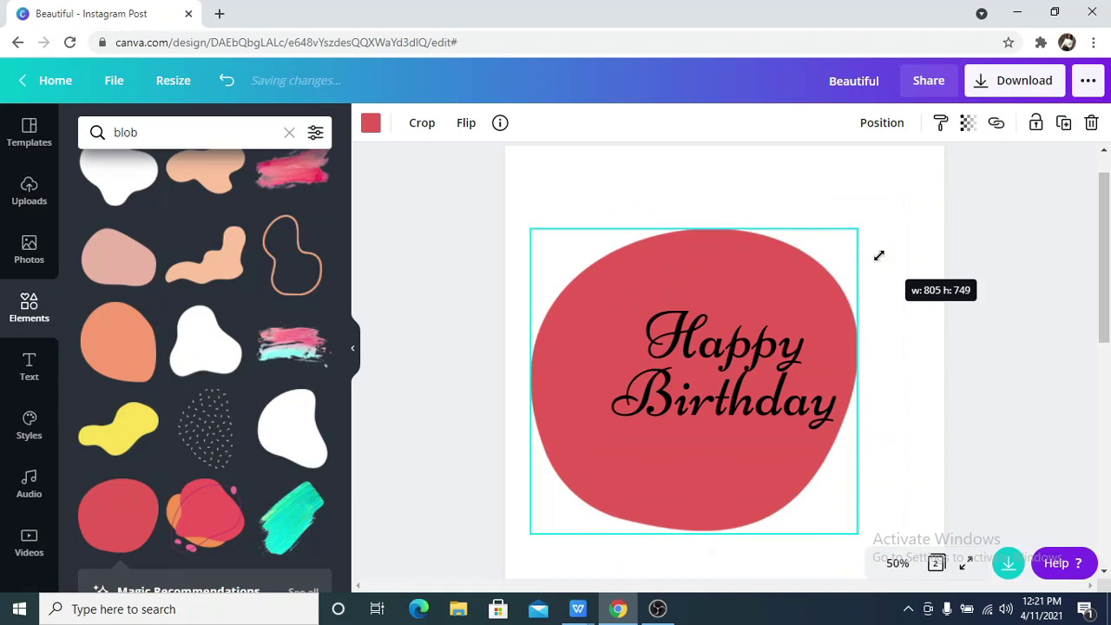
mouse_move(805, 248)
left_mouse_down()
mouse_move(808, 226)
mouse_move(808, 236)
left_mouse_up()
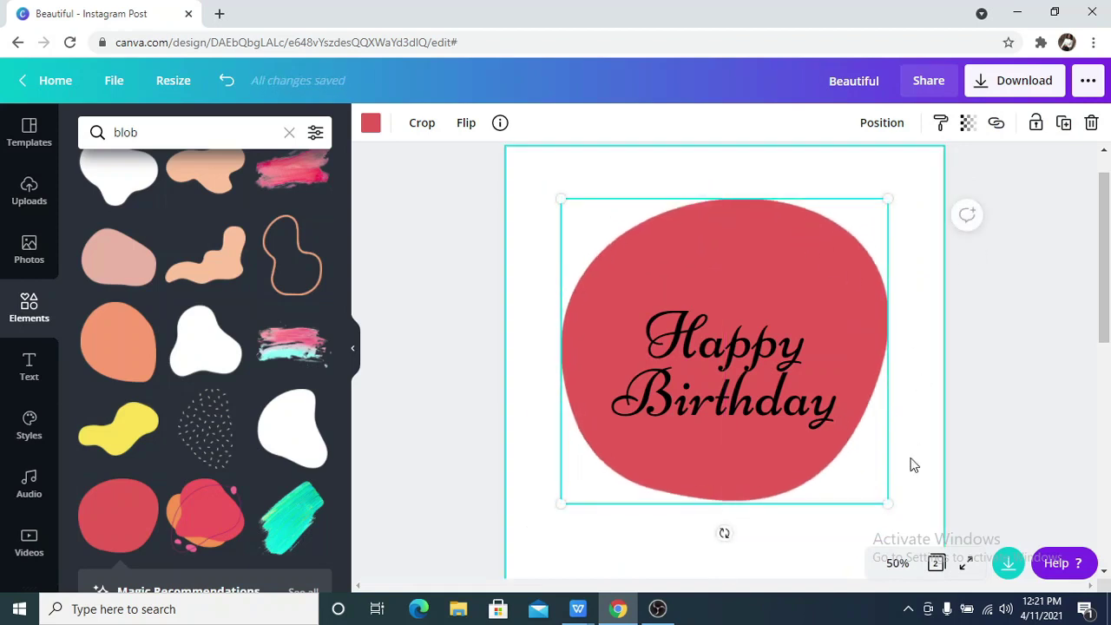
Centre the 'Happy Birthday' text on the page and colour it white
left_click(732, 409)
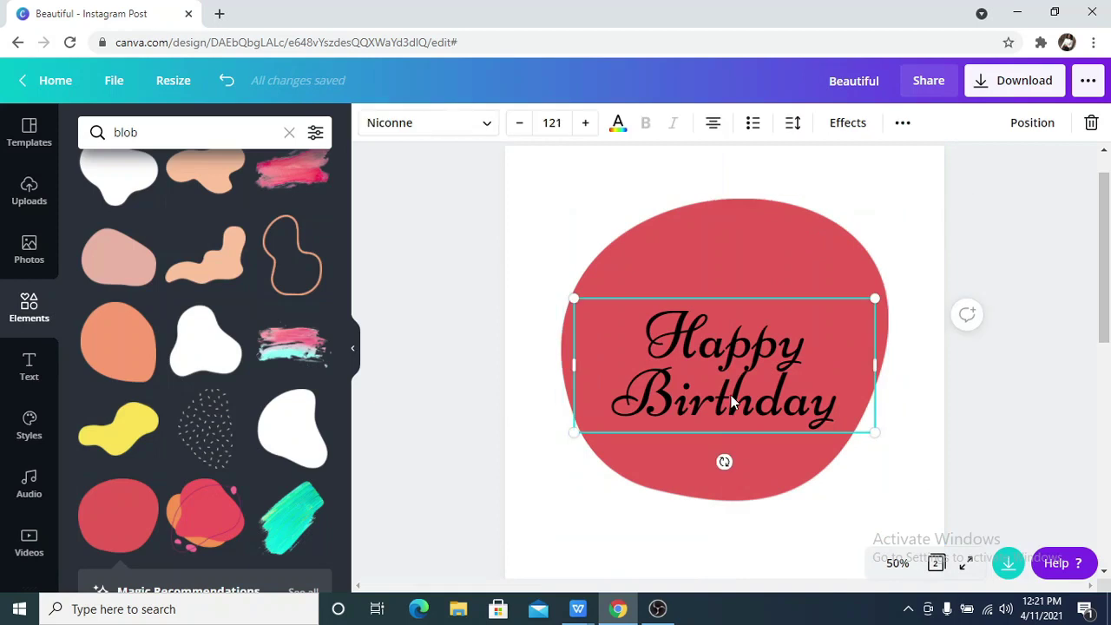
left_click_drag(732, 401, 731, 396)
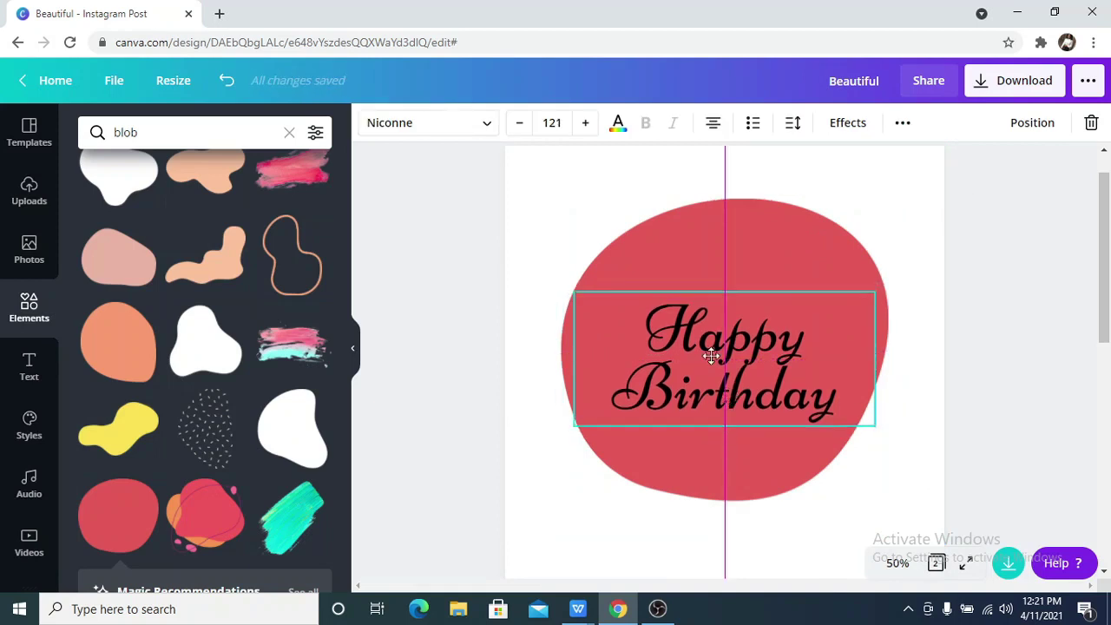
left_click_drag(711, 356, 711, 356)
left_click(618, 129)
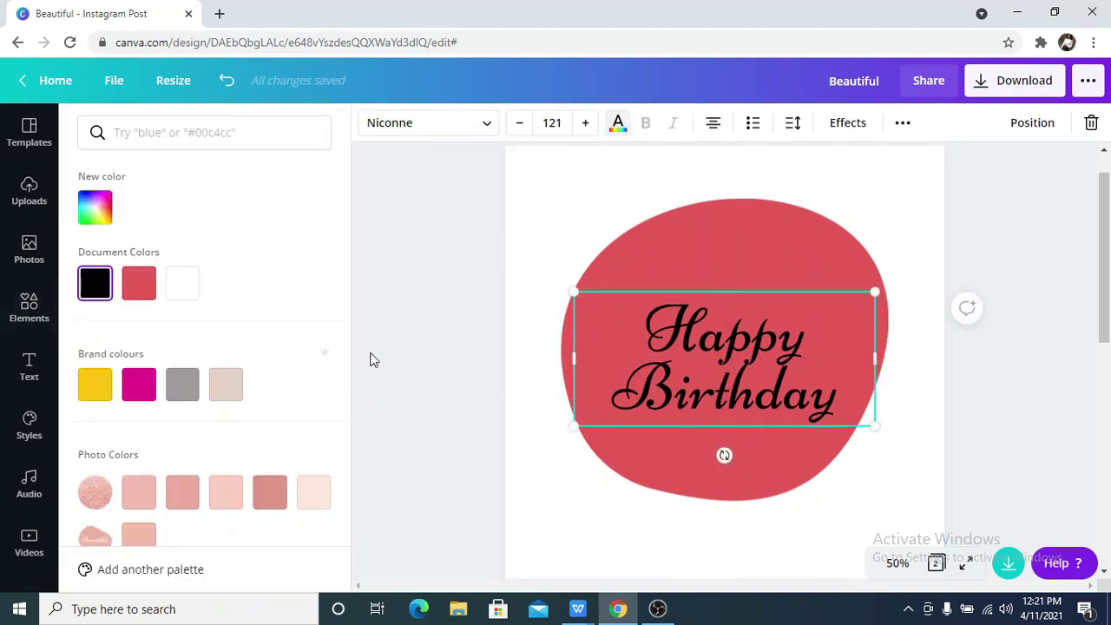
left_click(183, 283)
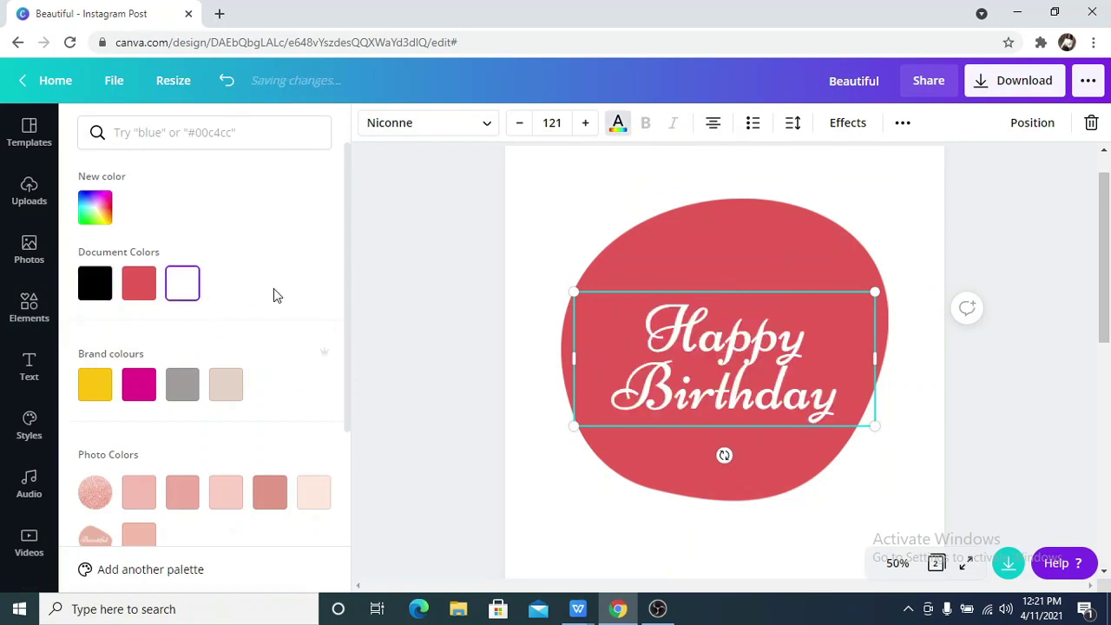
left_click(439, 289)
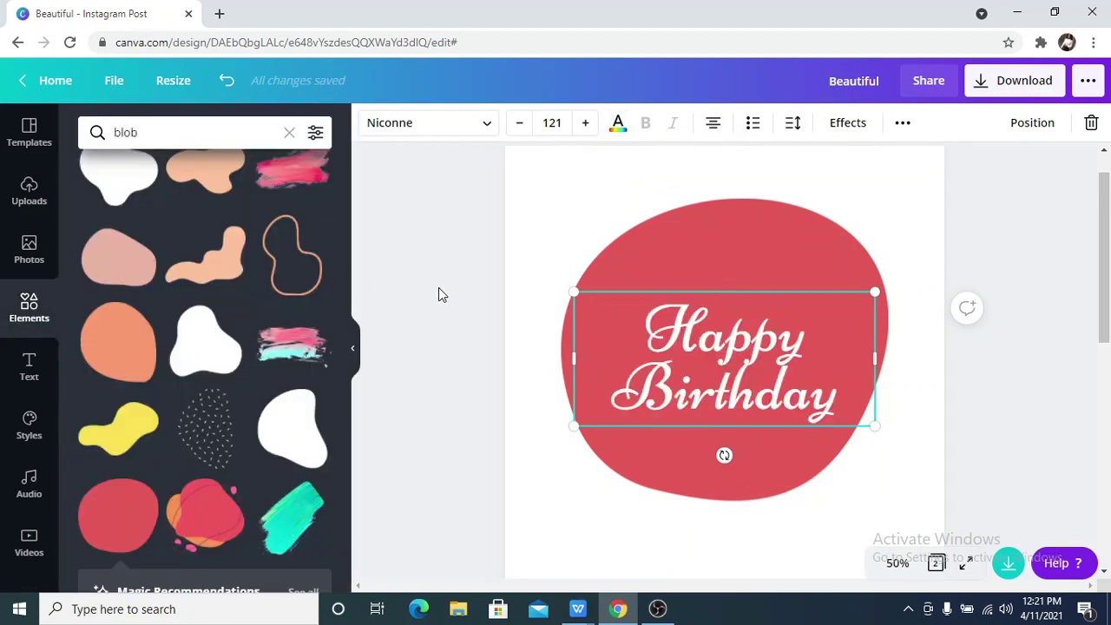
Zoom to 25% and download only page 1 as PNG, Beautiful (7).png
left_click(898, 562)
left_click(895, 408)
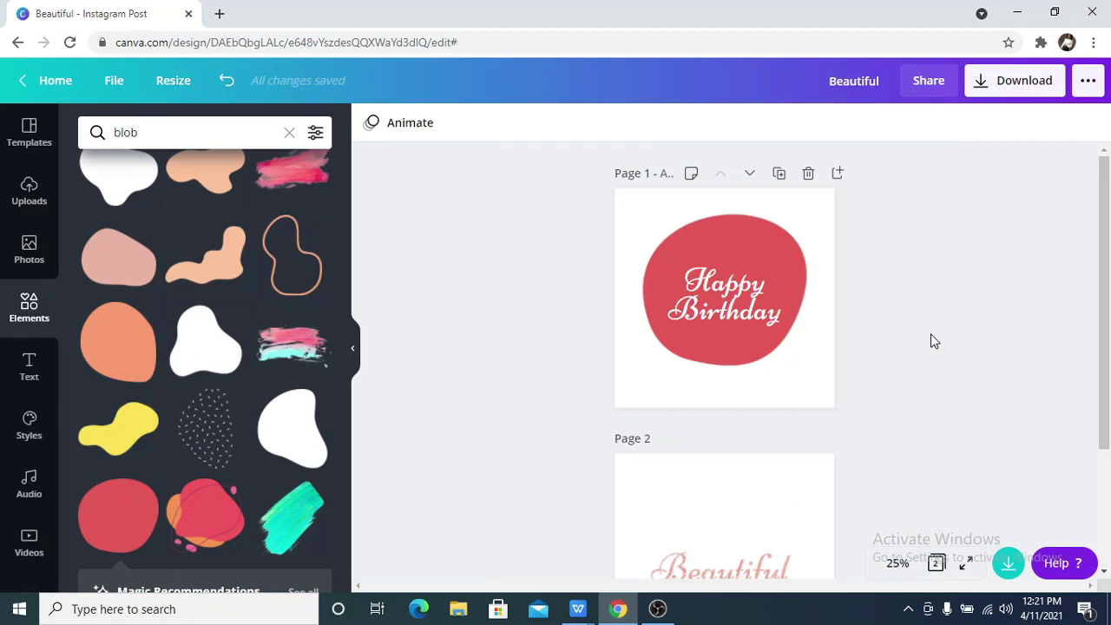
left_click(996, 90)
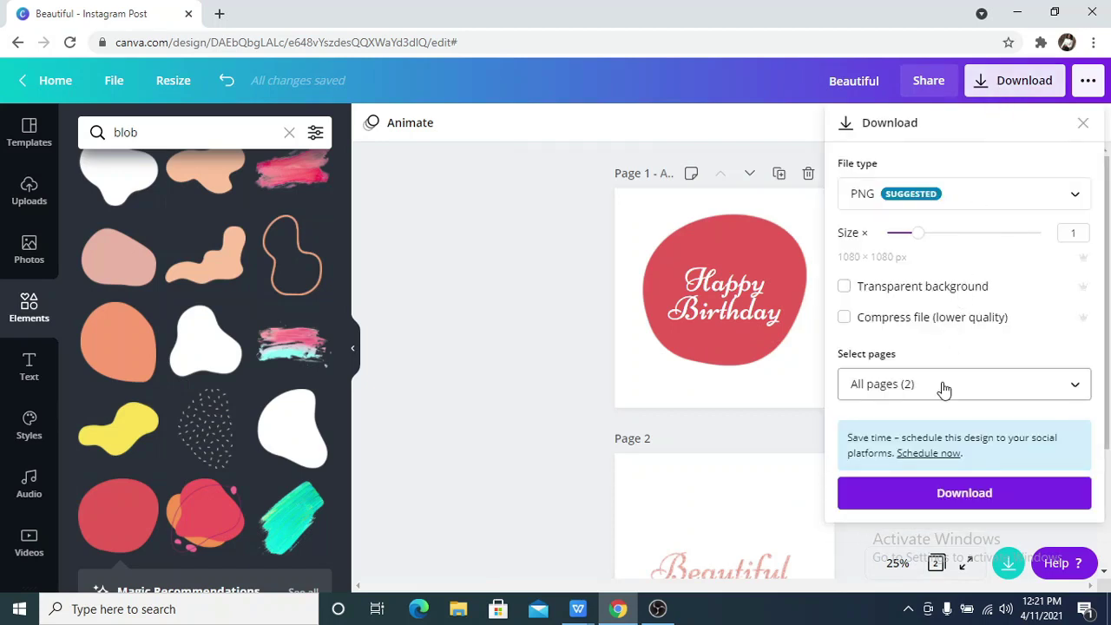
left_click(943, 387)
left_click(943, 233)
left_click(951, 348)
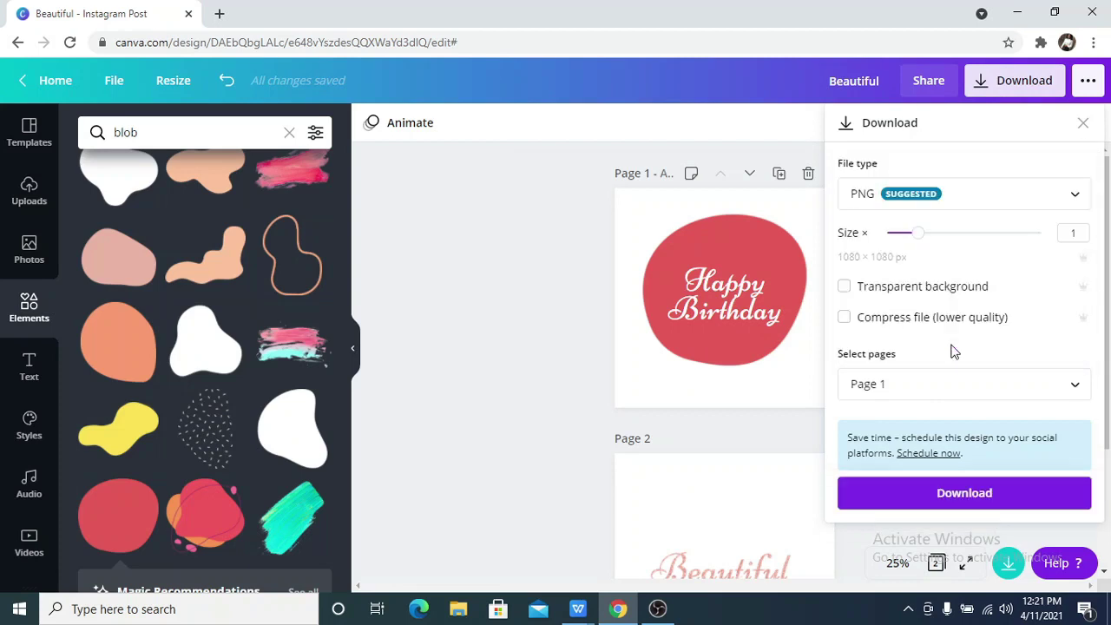
left_click(963, 491)
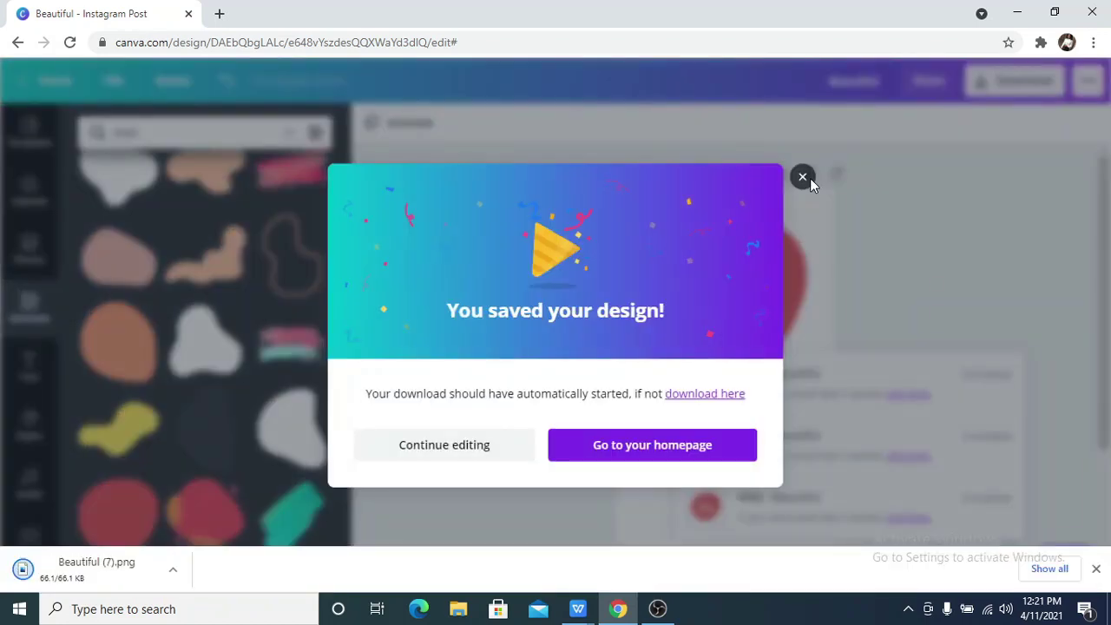
left_click(803, 177)
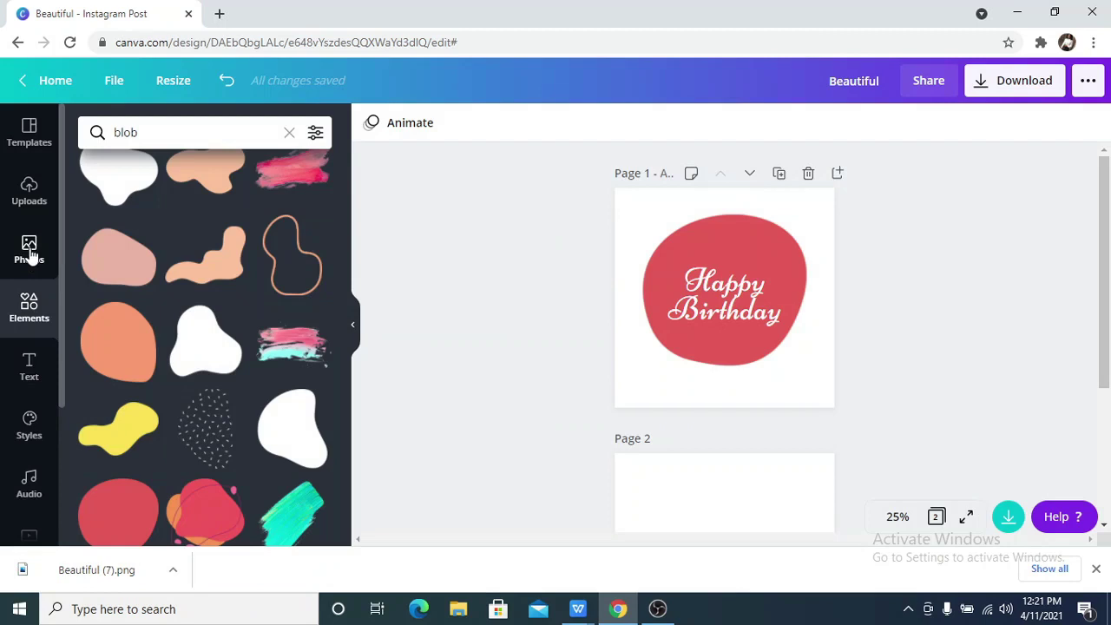
Try several times to drag the downloaded Beautiful (7).png into Canva's uploads
left_click_drag(79, 570, 138, 418)
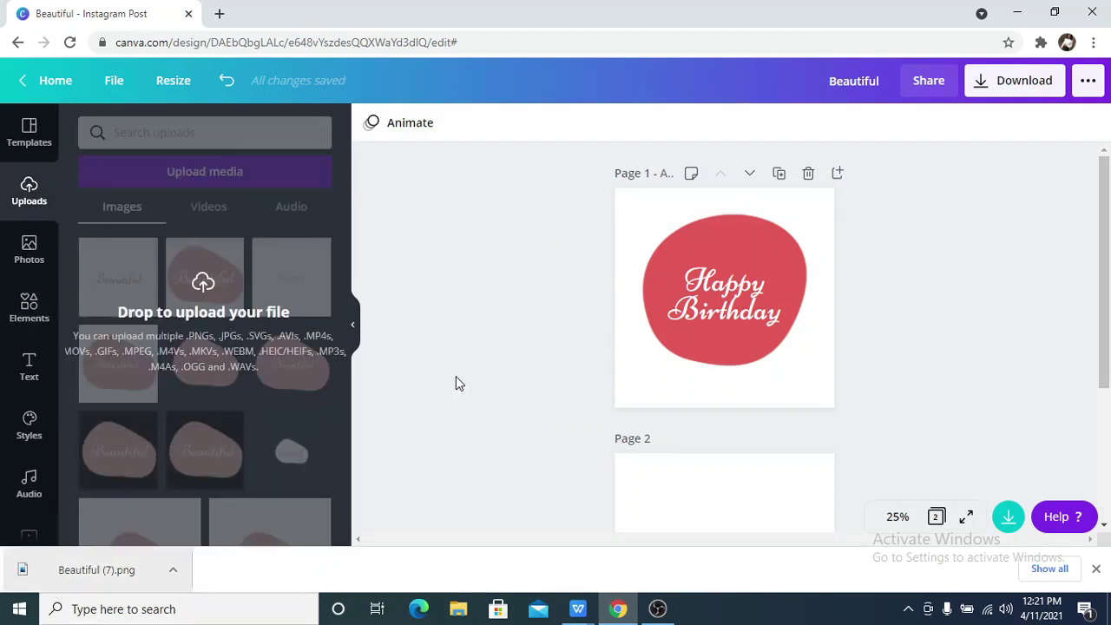
left_click_drag(399, 348, 335, 322)
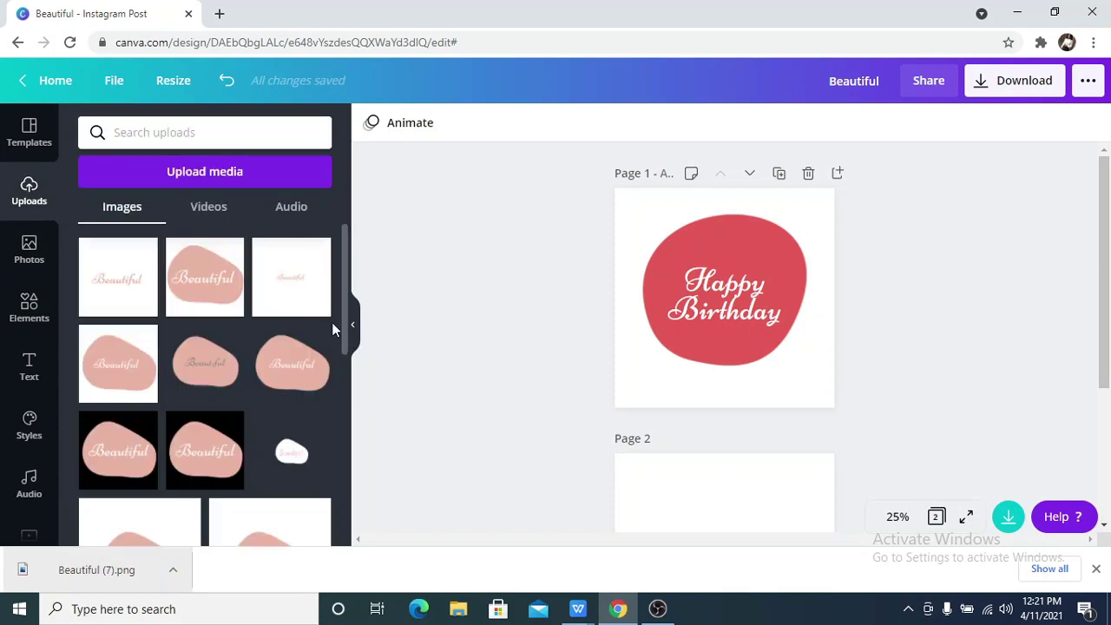
left_click_drag(89, 586, 155, 327)
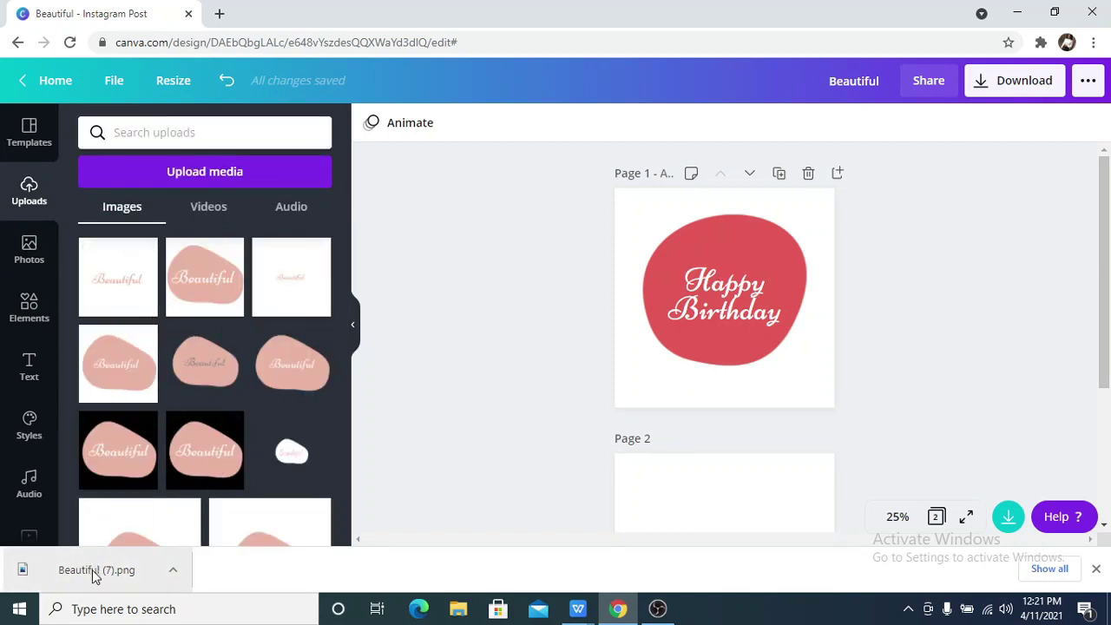
left_click_drag(95, 577, 340, 347)
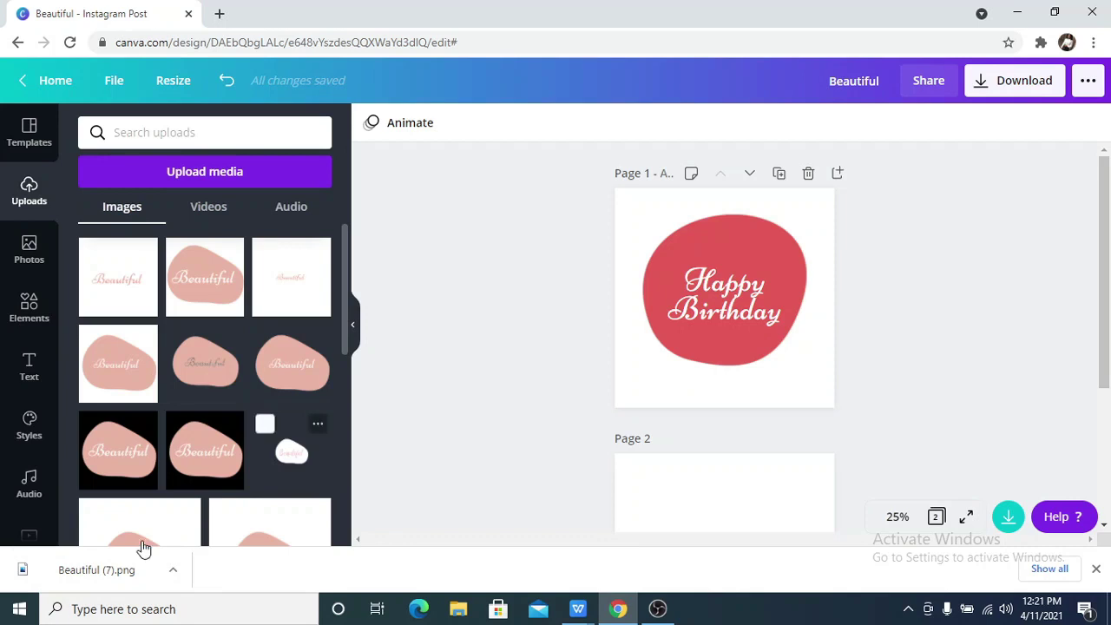
left_click_drag(106, 570, 208, 303)
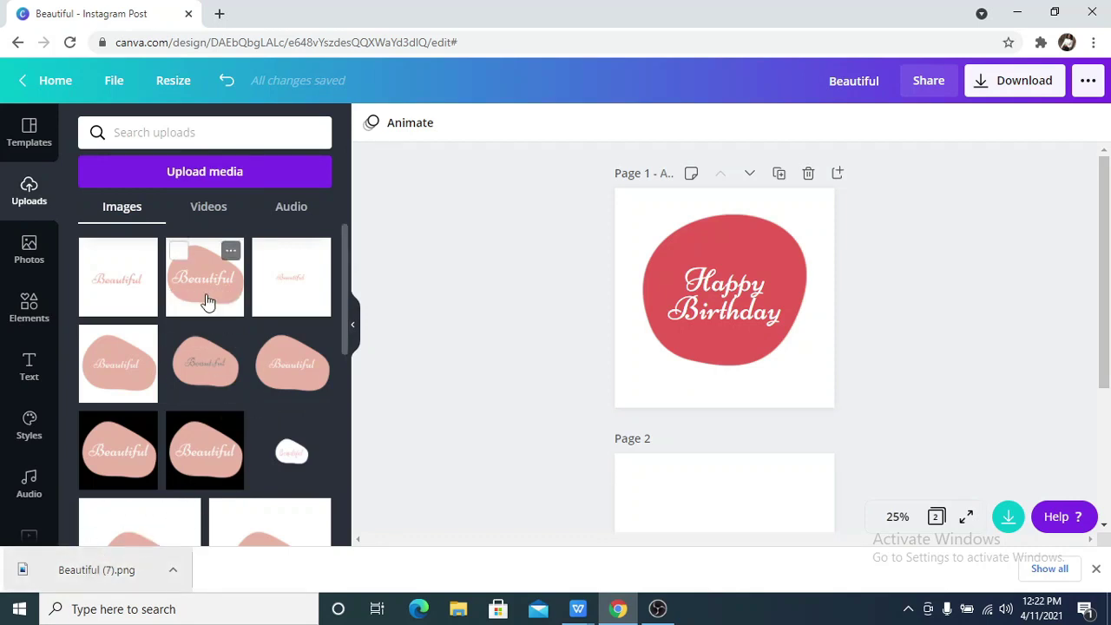
left_click_drag(35, 581, 215, 179)
Upload Beautiful (7) from the Downloads folder through Upload media
left_click(215, 178)
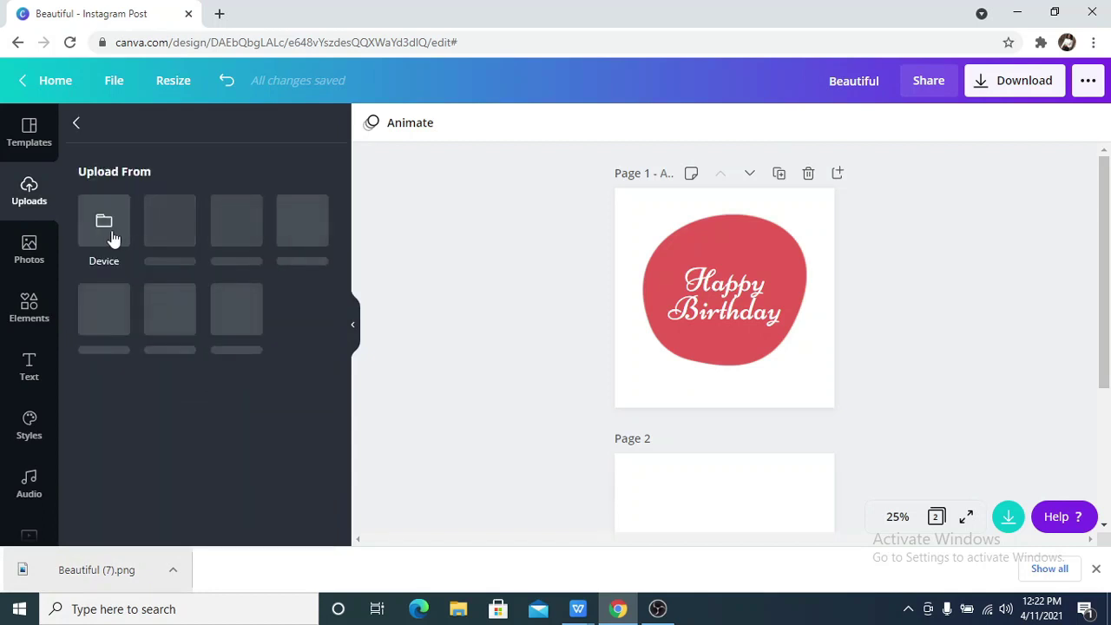
left_click(111, 238)
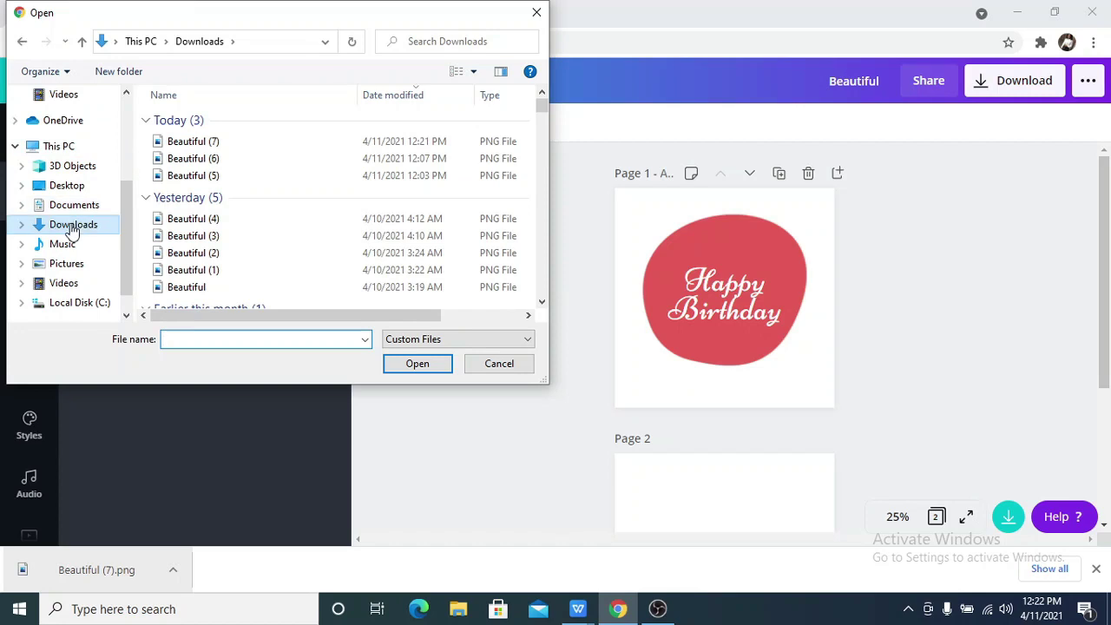
left_click(193, 141)
left_click(416, 363)
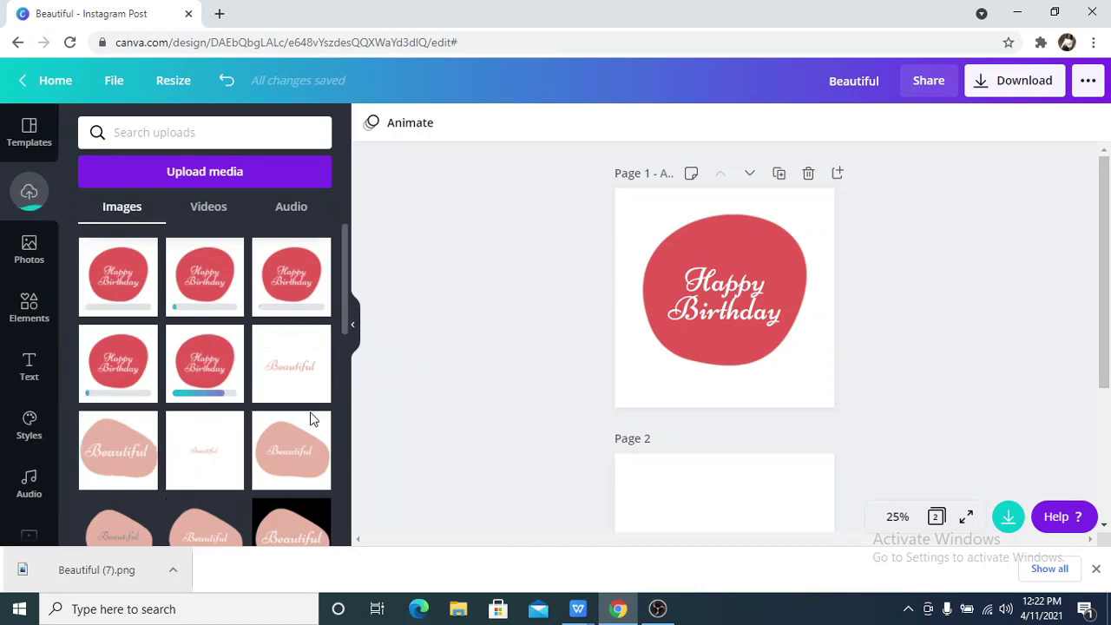
Add a blank page 2, place the 'Happy Birthday' image on it, and apply Background Remover
left_click(304, 426)
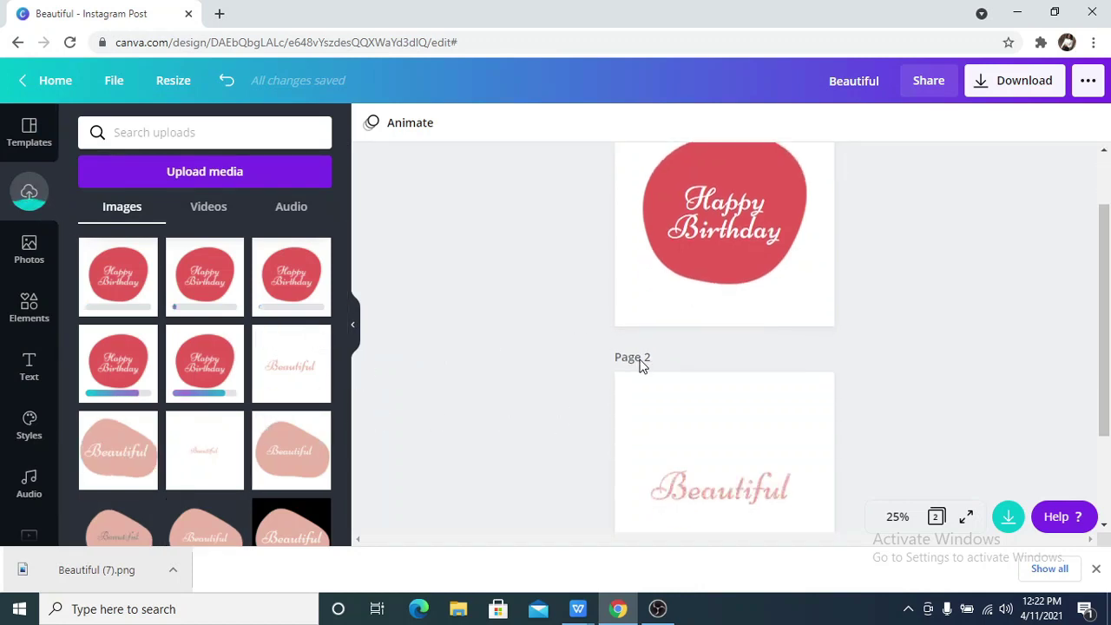
scroll(641, 365, "up", 1)
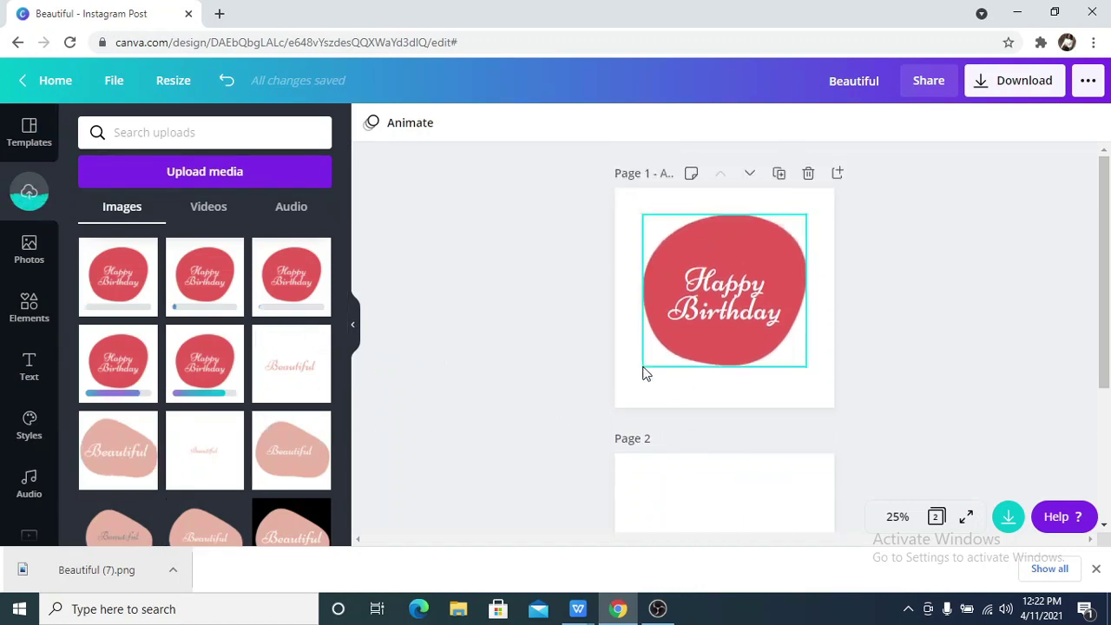
left_click(839, 175)
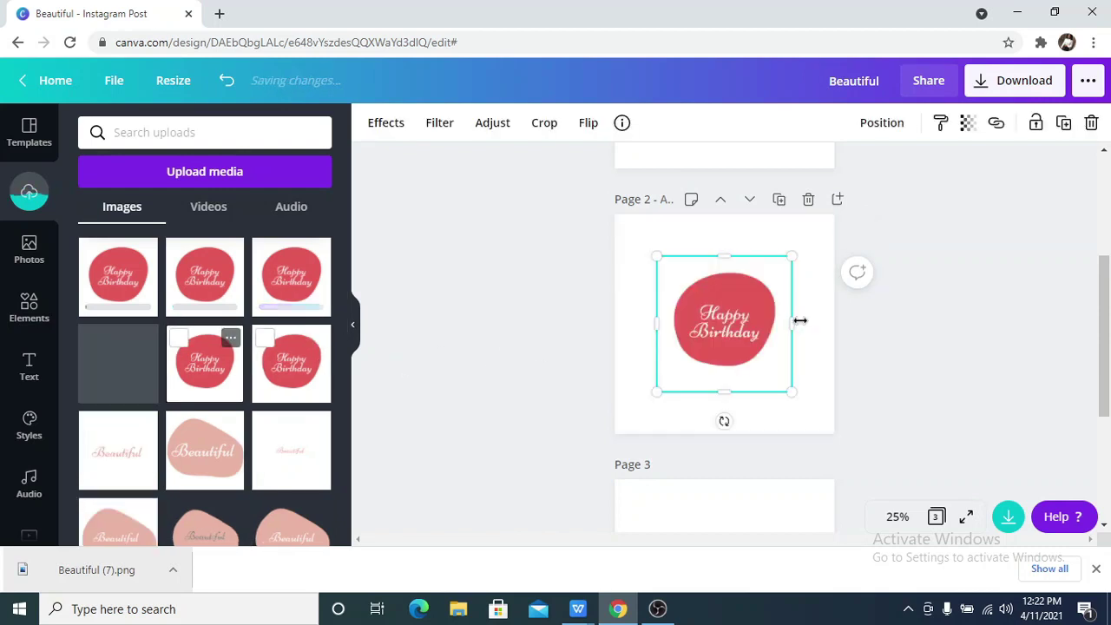
left_click(354, 327)
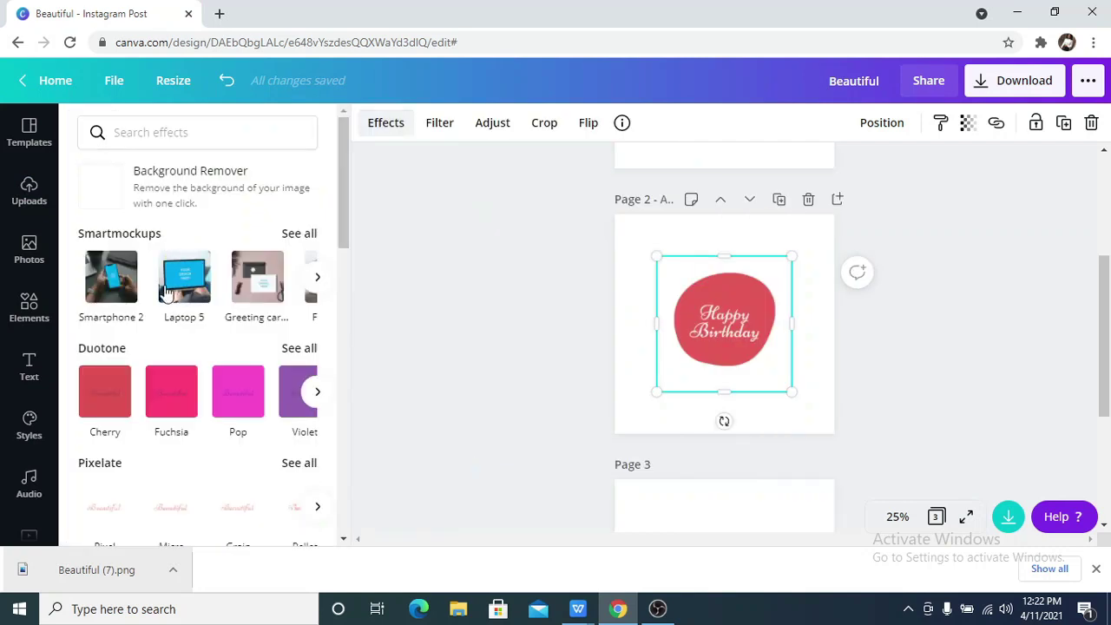
left_click(178, 196)
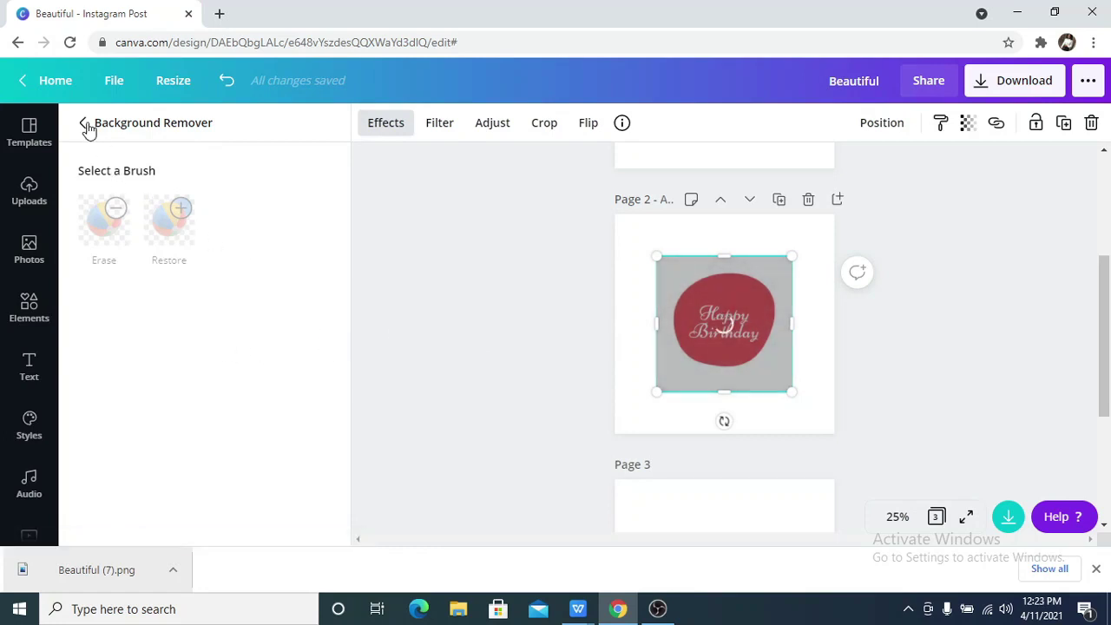
Search Photos for 'Glitter background' and place the dark gold glitter photo on page 2
left_click(28, 261)
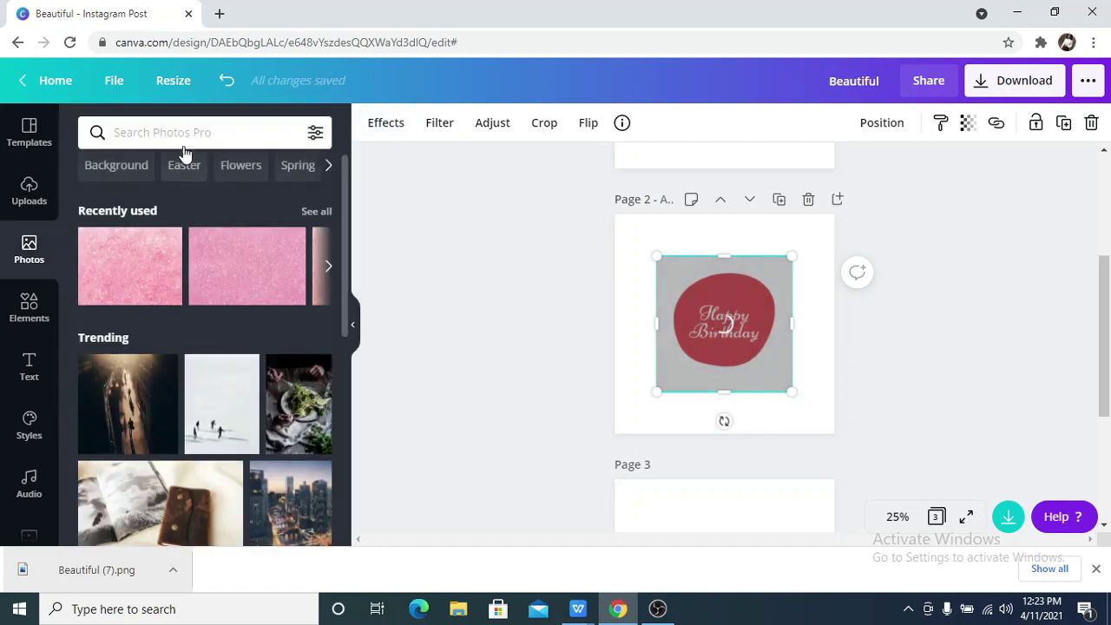
left_click(185, 133)
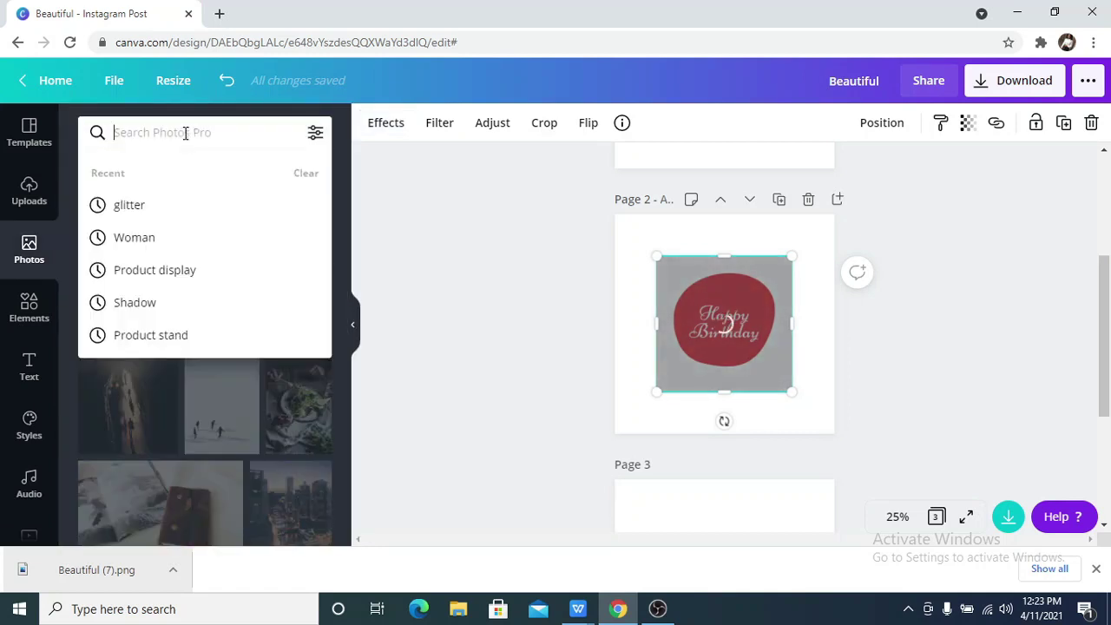
left_click(149, 205)
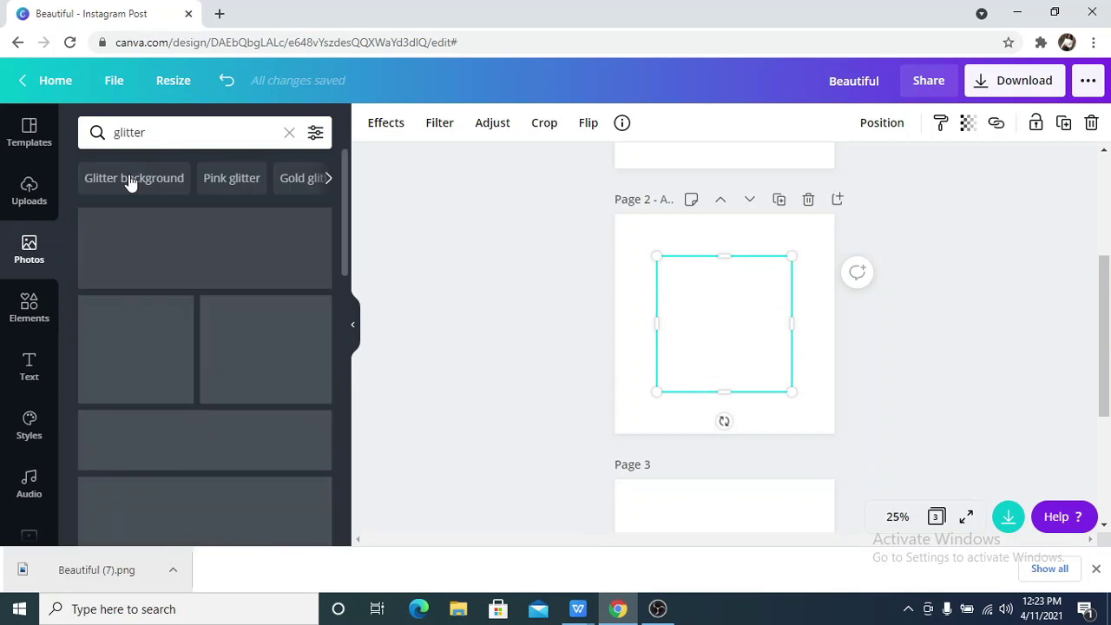
left_click(129, 177)
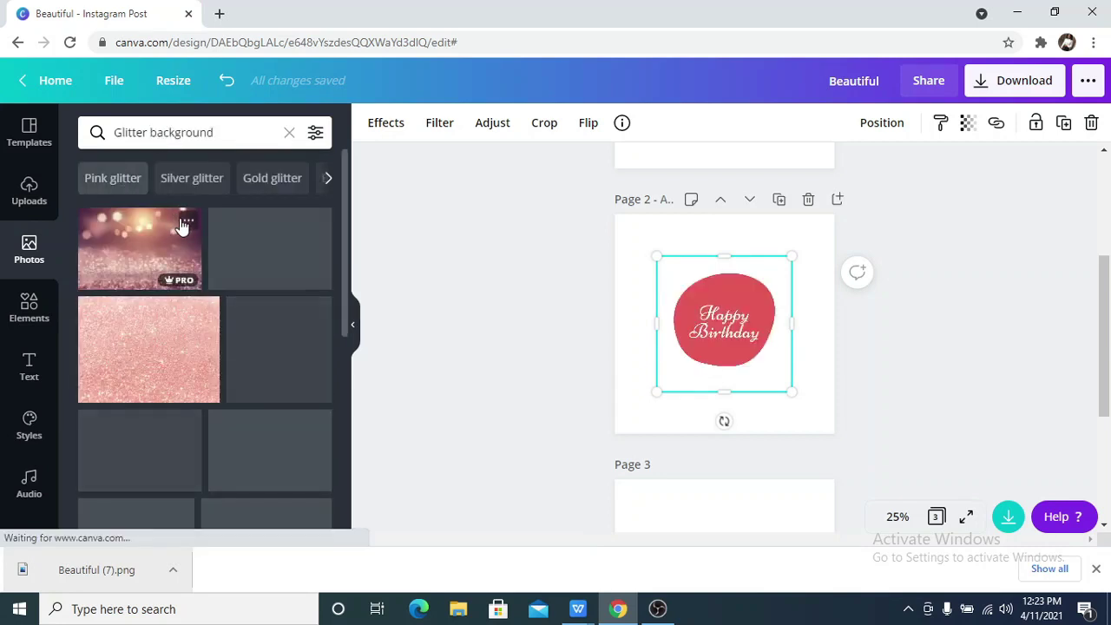
scroll(188, 241, "down", 3)
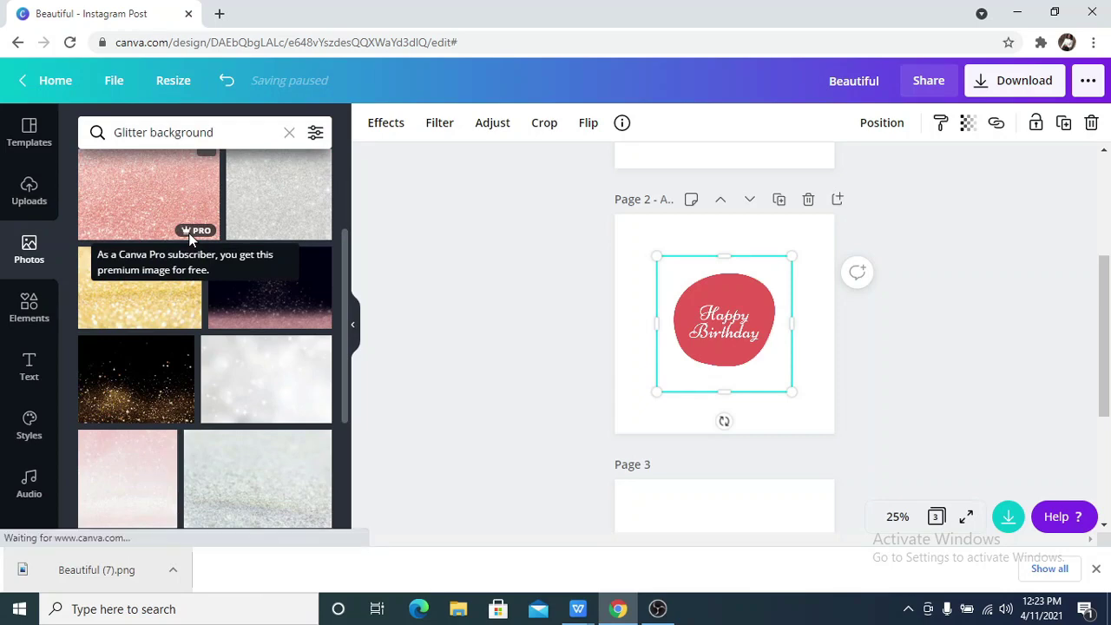
scroll(187, 239, "down", 2)
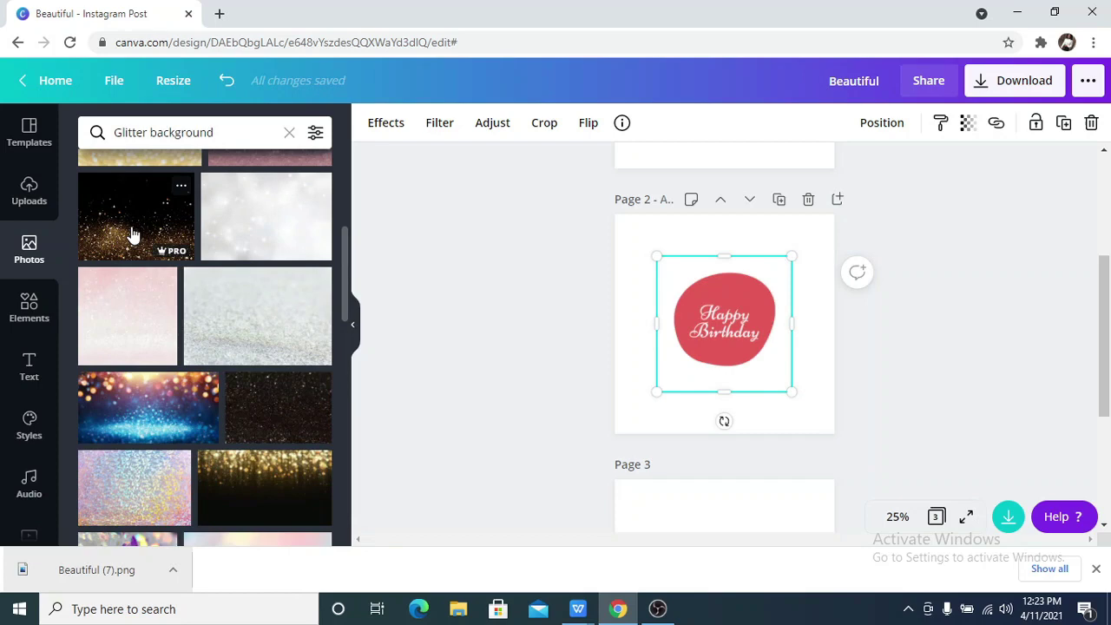
left_click_drag(132, 234, 786, 368)
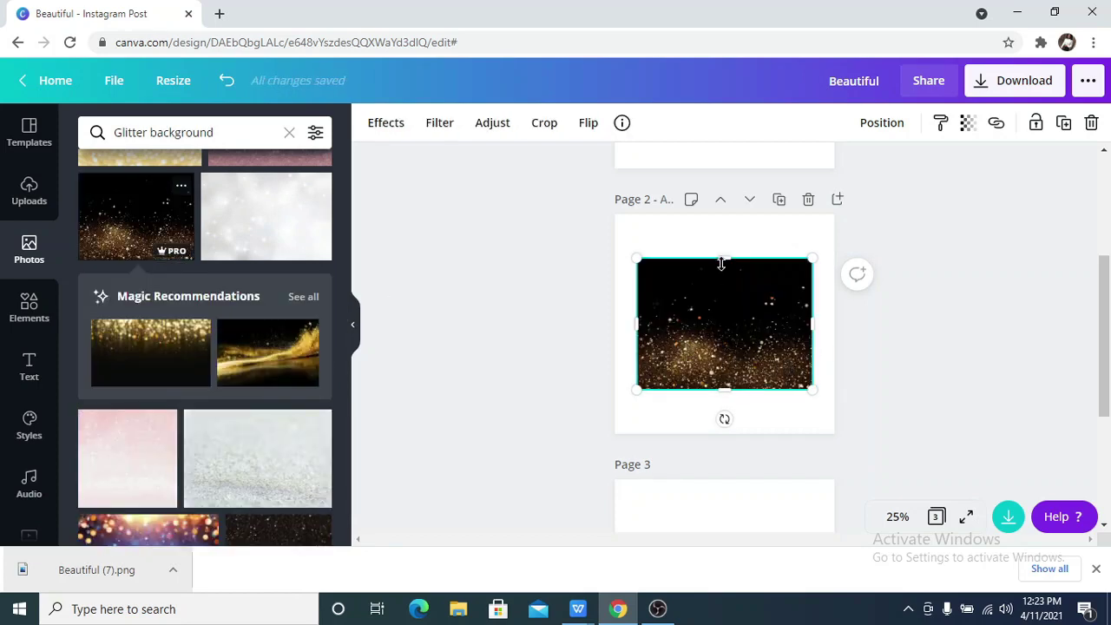
Crop and resize the glitter photo into a 352 × 200 strip centred over the lettering
mouse_move(729, 313)
left_mouse_down()
mouse_move(731, 324)
mouse_move(732, 308)
left_mouse_up()
left_click_drag(733, 351, 734, 392)
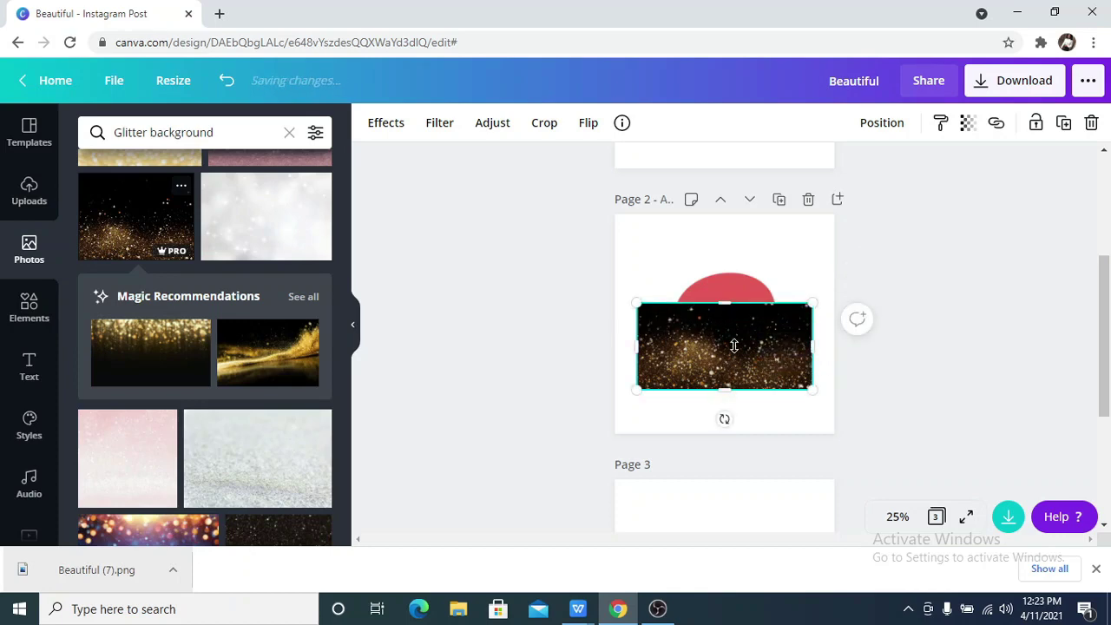
left_click_drag(734, 345, 762, 335)
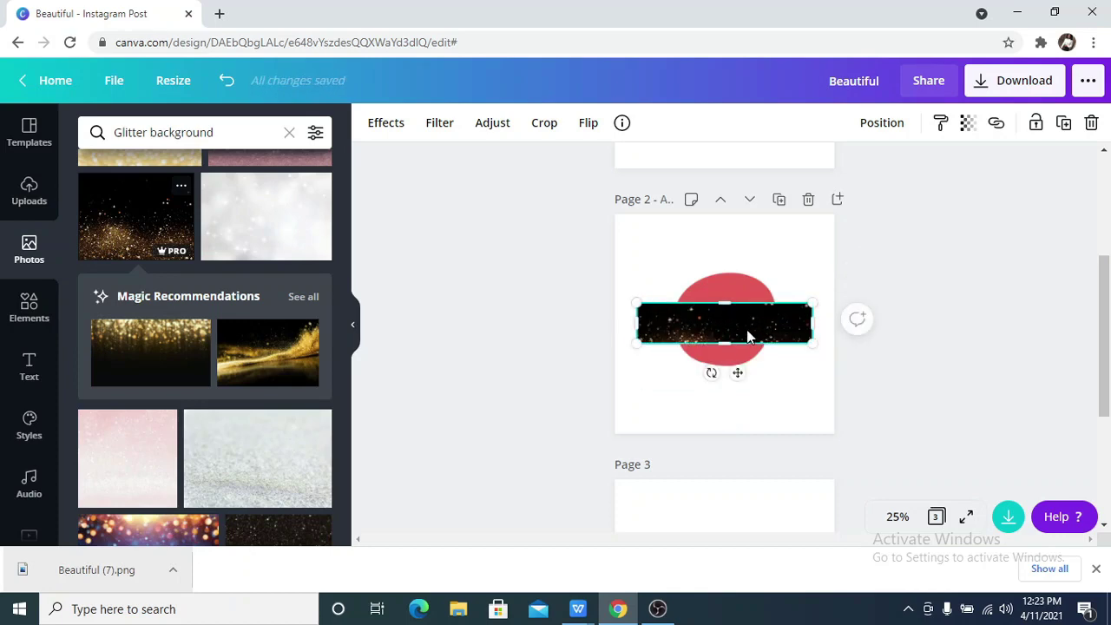
double_click(747, 329)
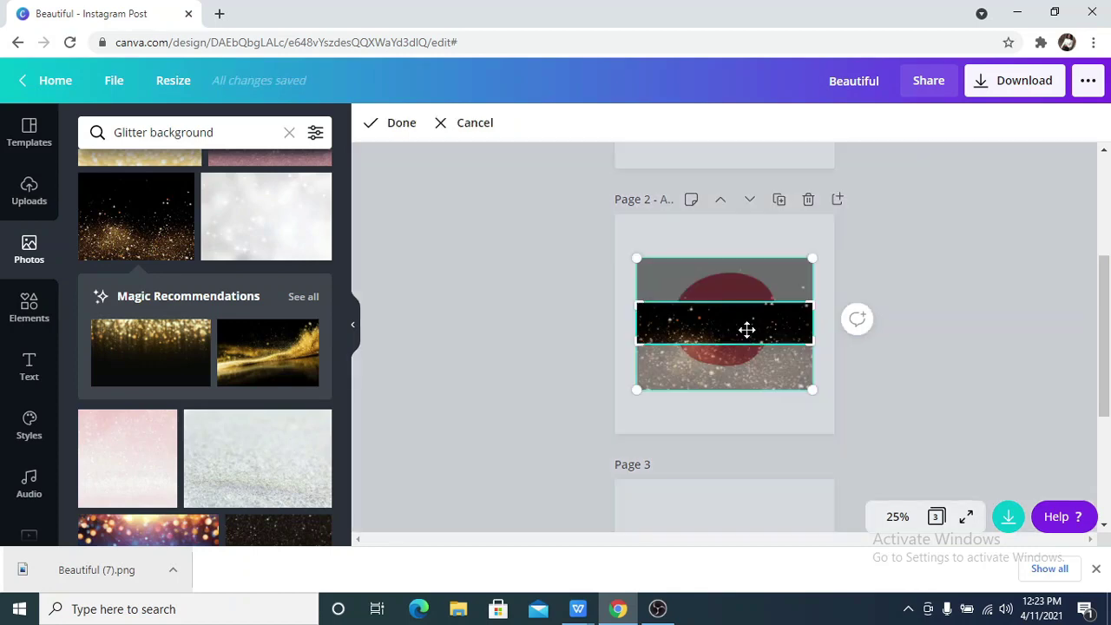
left_click_drag(746, 329, 744, 263)
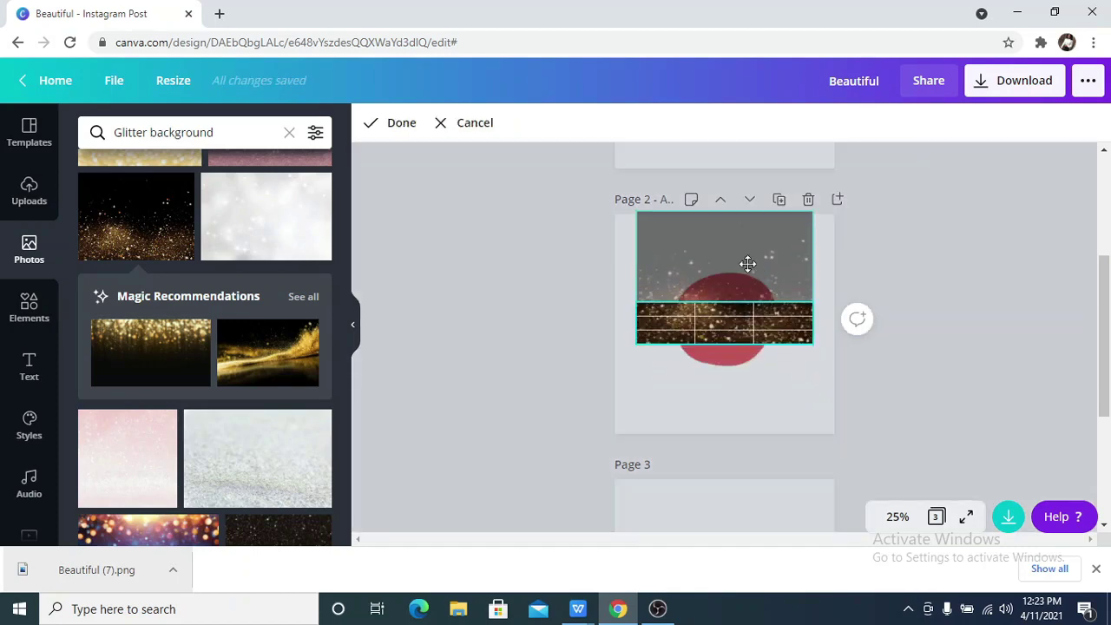
left_click(406, 126)
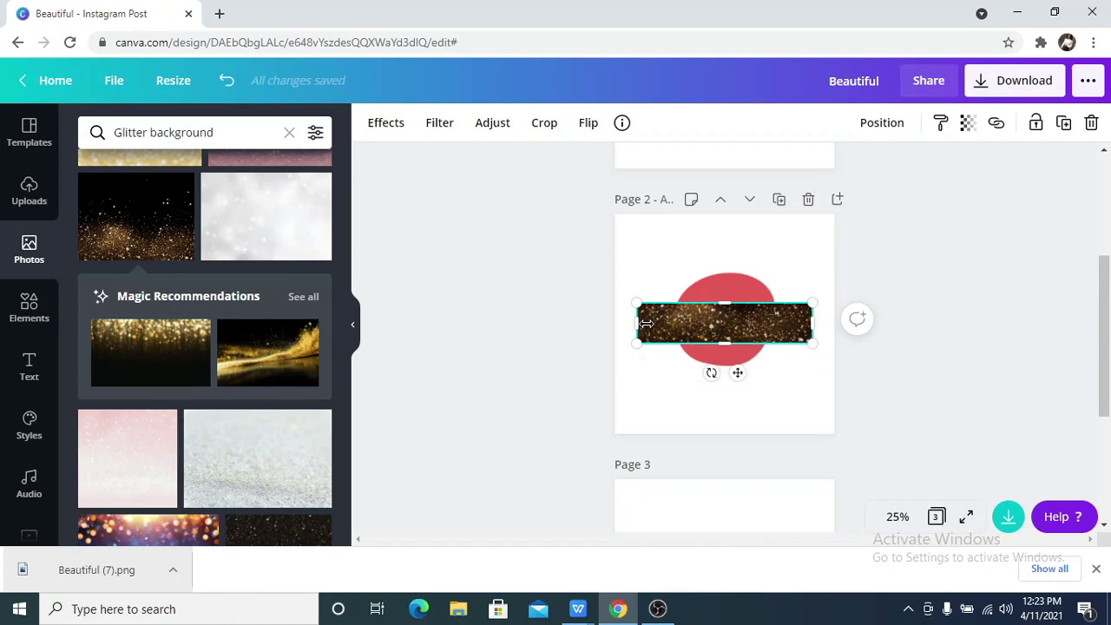
left_click_drag(638, 323, 700, 341)
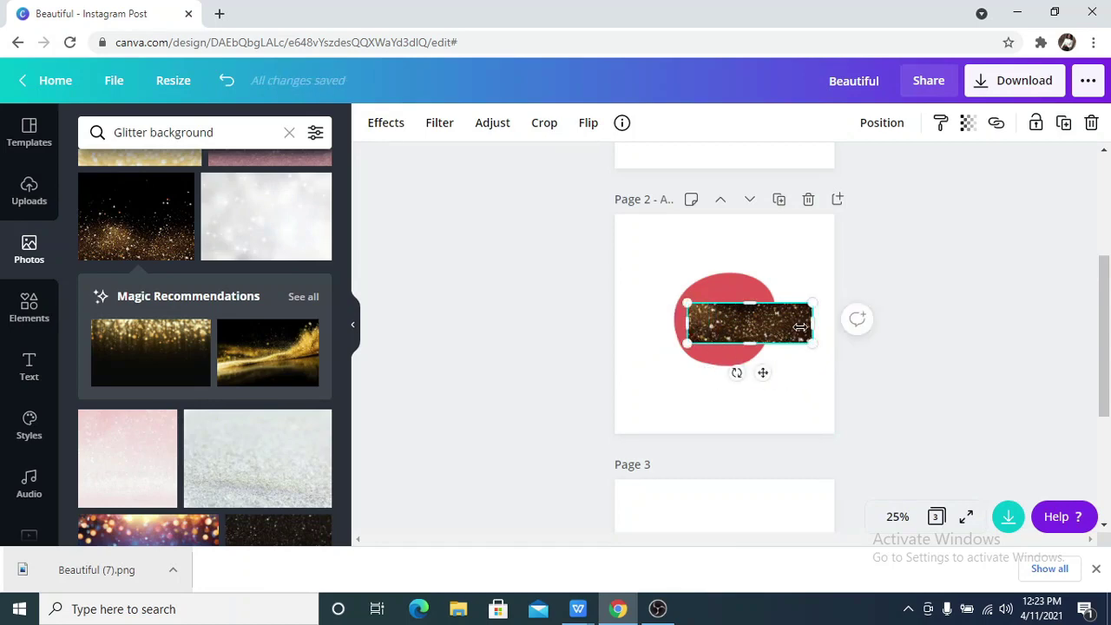
left_click_drag(767, 330, 754, 334)
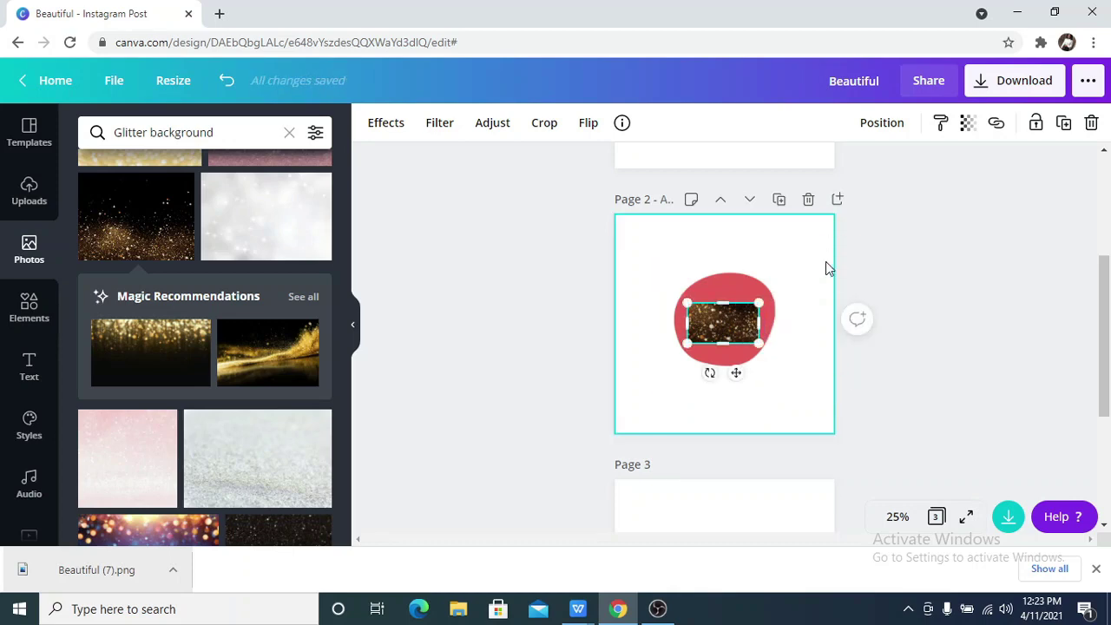
left_click(739, 339)
left_click(738, 345)
left_click_drag(740, 349, 745, 320)
left_click(890, 130)
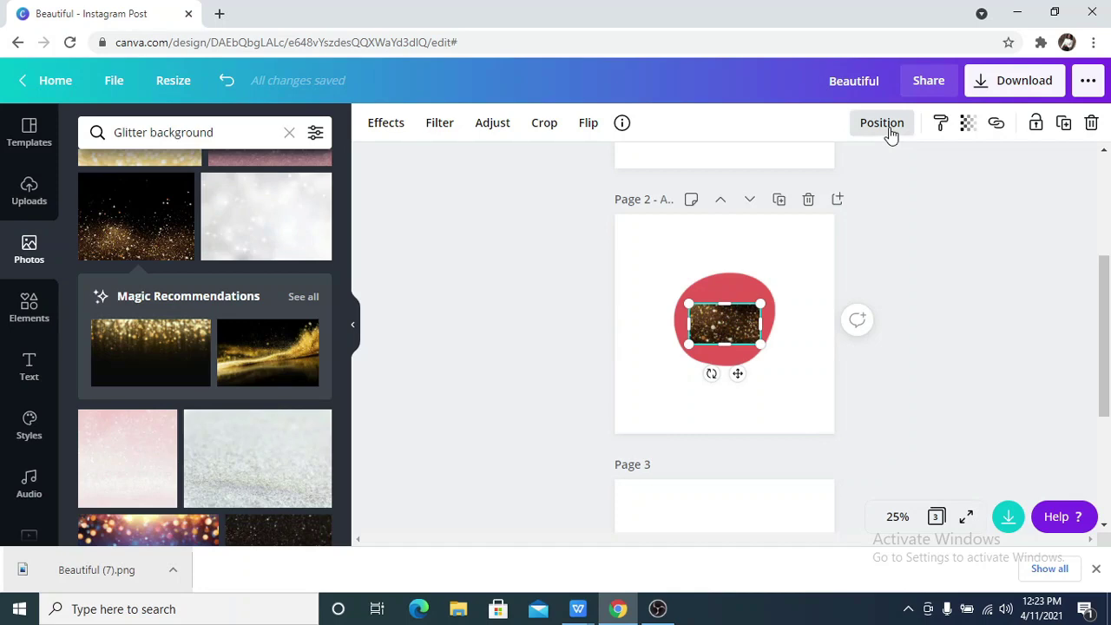
Send the glitter photo behind the 'Happy Birthday' image and inspect the lettering at 75% zoom
left_click(866, 173)
left_click(968, 365)
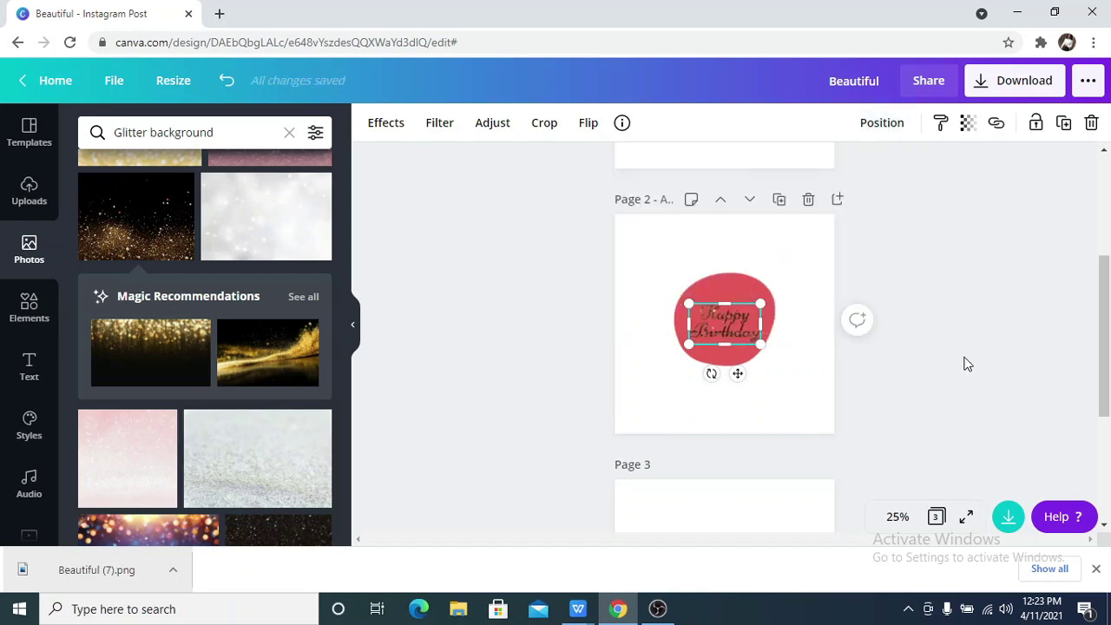
left_click(895, 523)
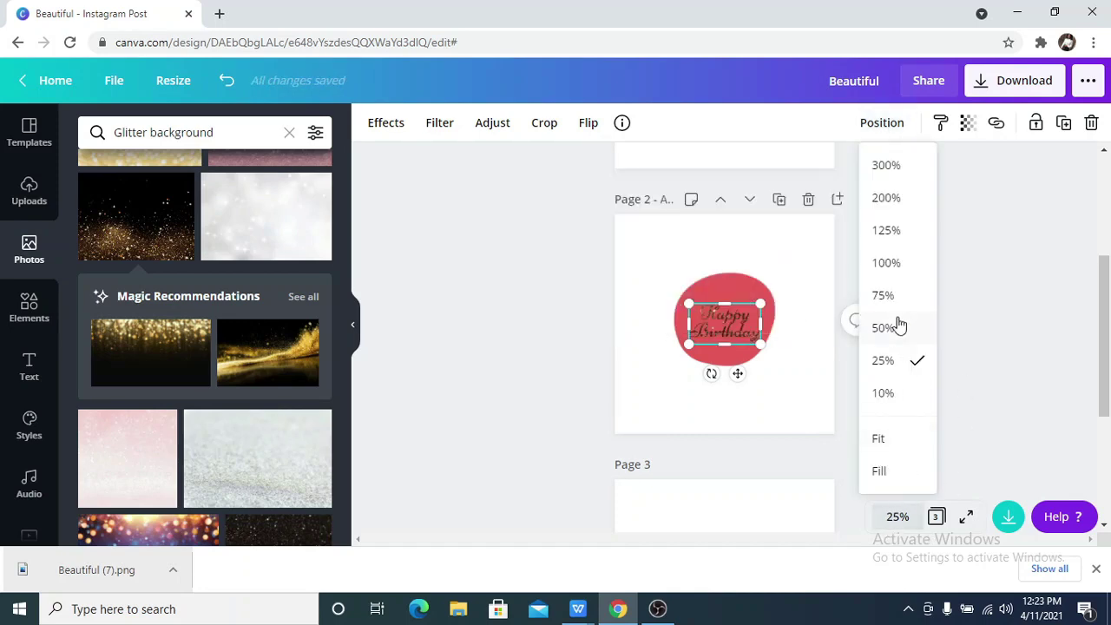
left_click(895, 306)
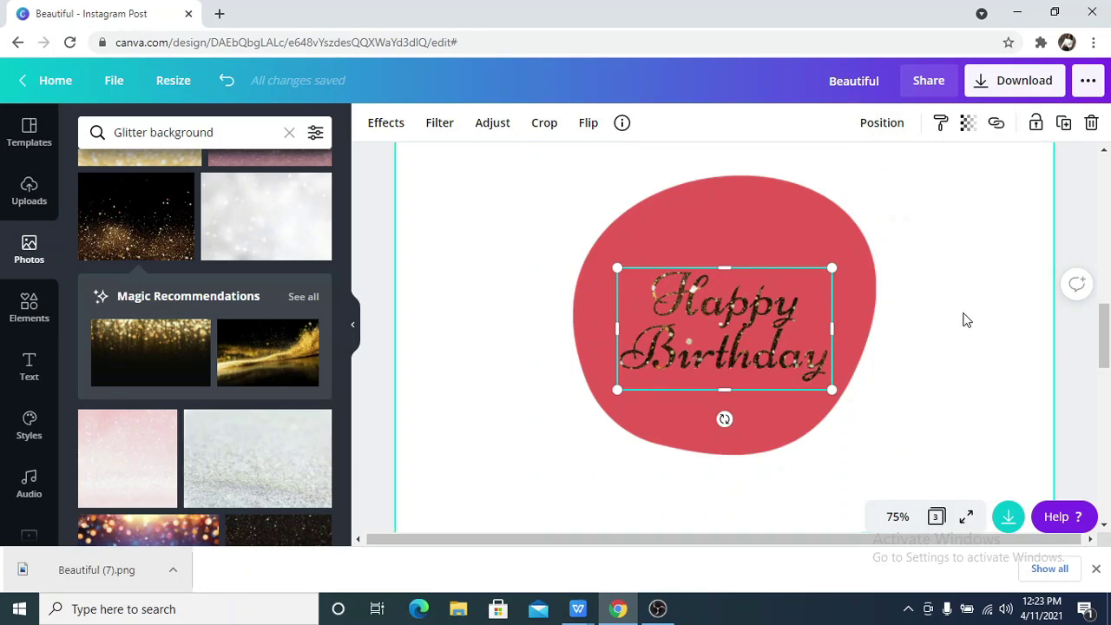
scroll(965, 320, "up", 1)
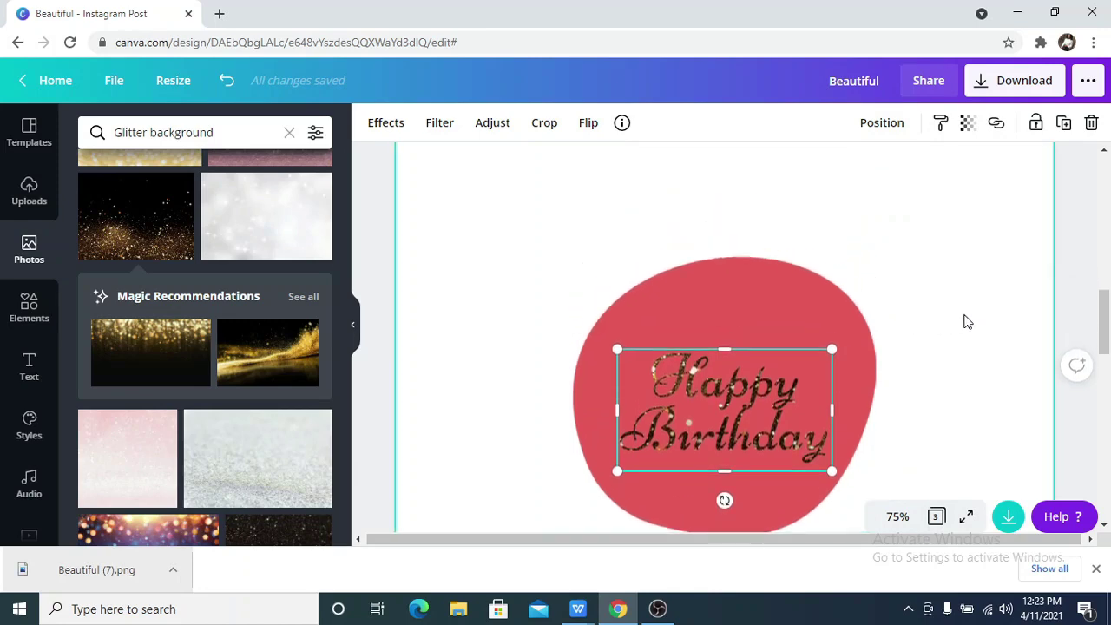
scroll(965, 319, "down", 1)
left_click(899, 517)
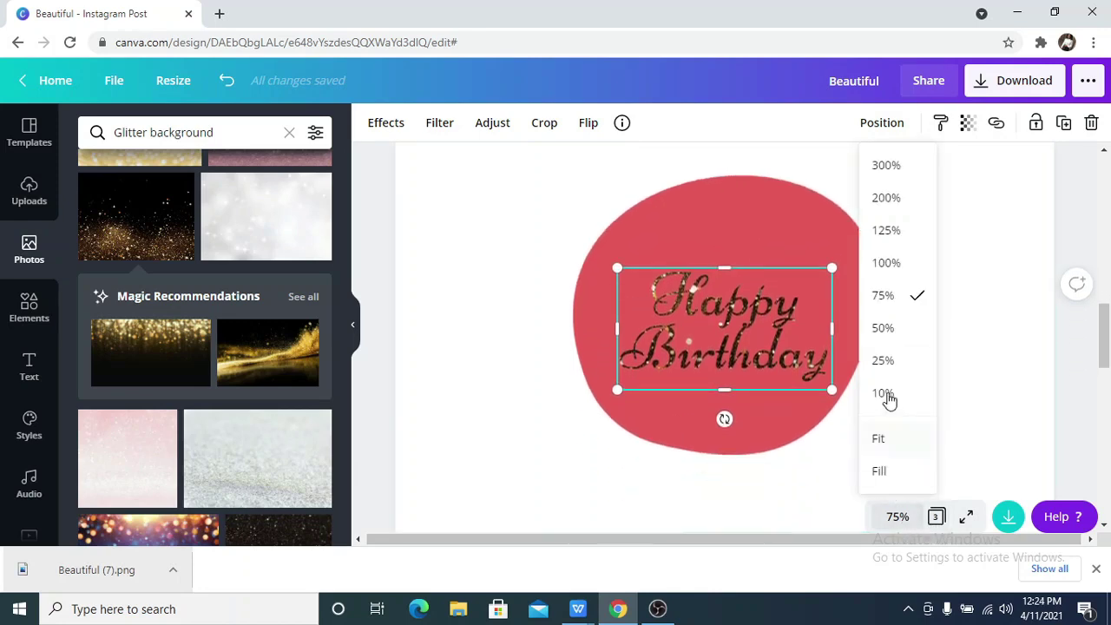
left_click(885, 326)
Set the 'Happy Birthday' image's brightness and contrast both to 100
left_click(775, 249)
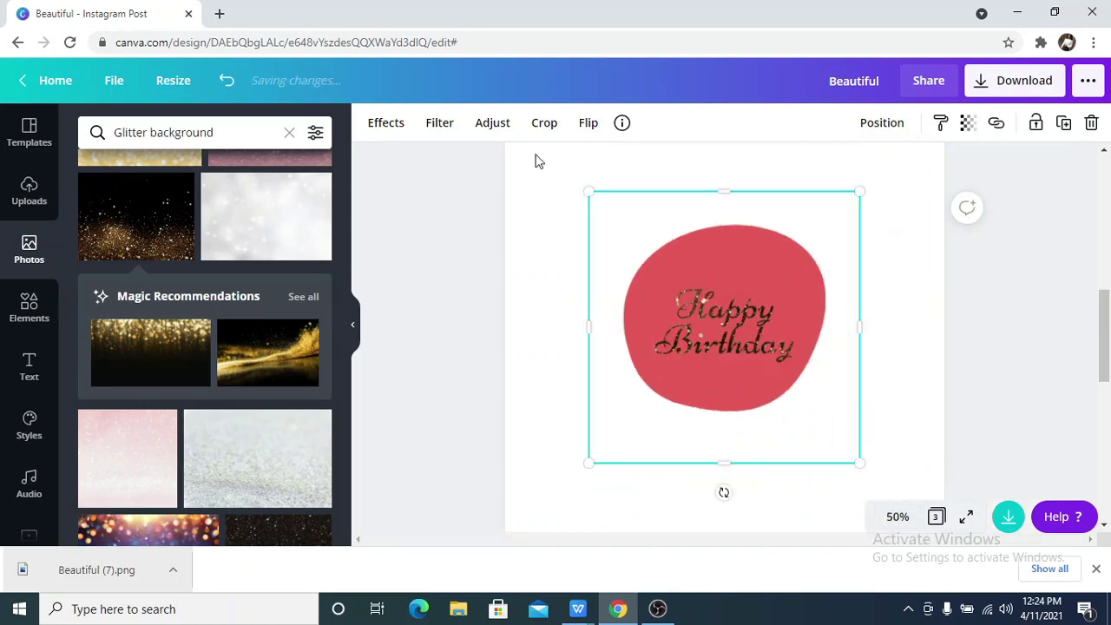
left_click(482, 139)
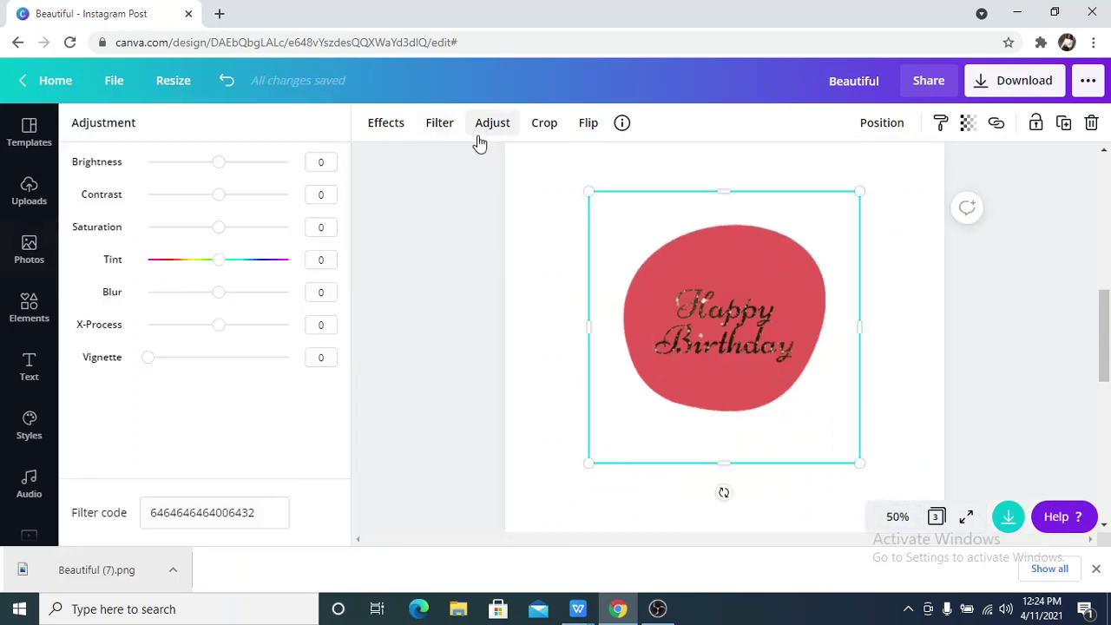
left_click_drag(228, 165, 300, 182)
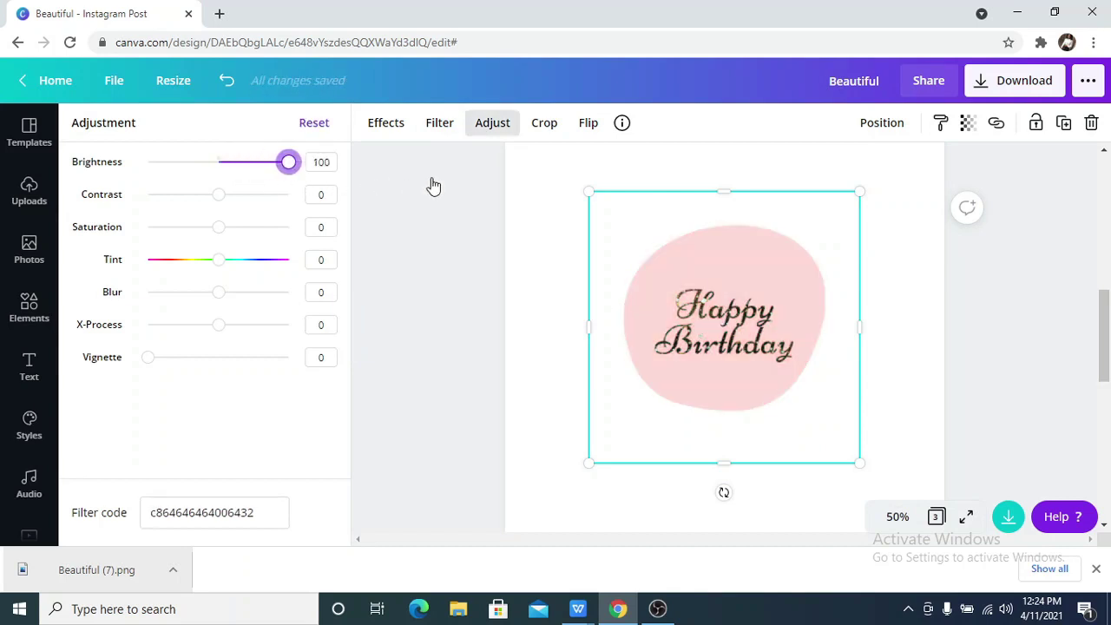
left_click_drag(224, 200, 425, 220)
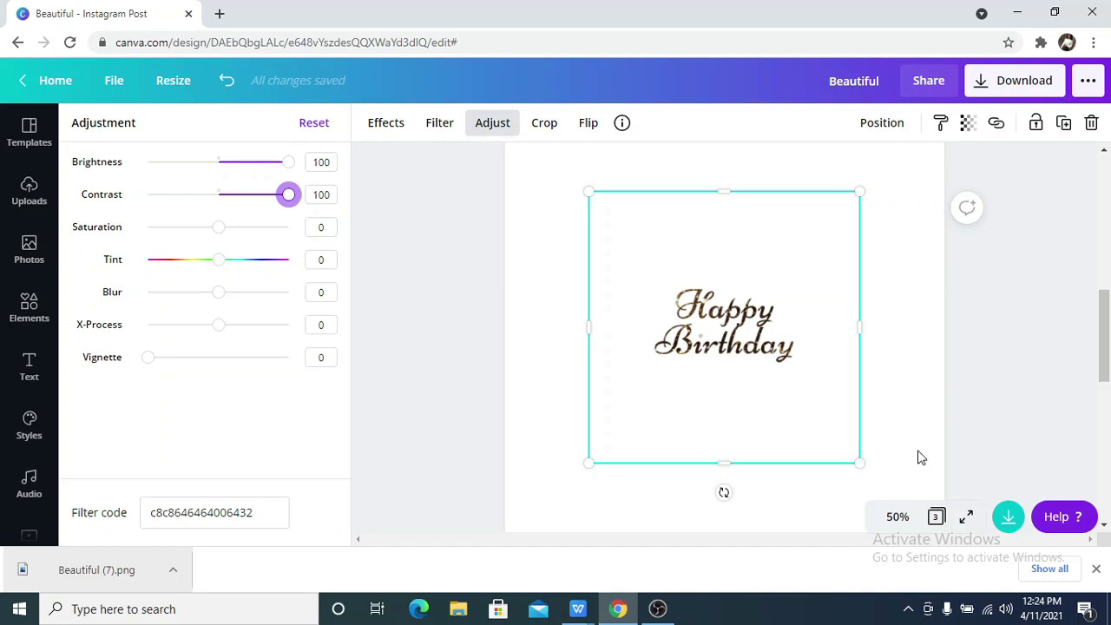
left_click(896, 516)
Zoom to 25% and download only page 2 as a PNG
left_click(887, 363)
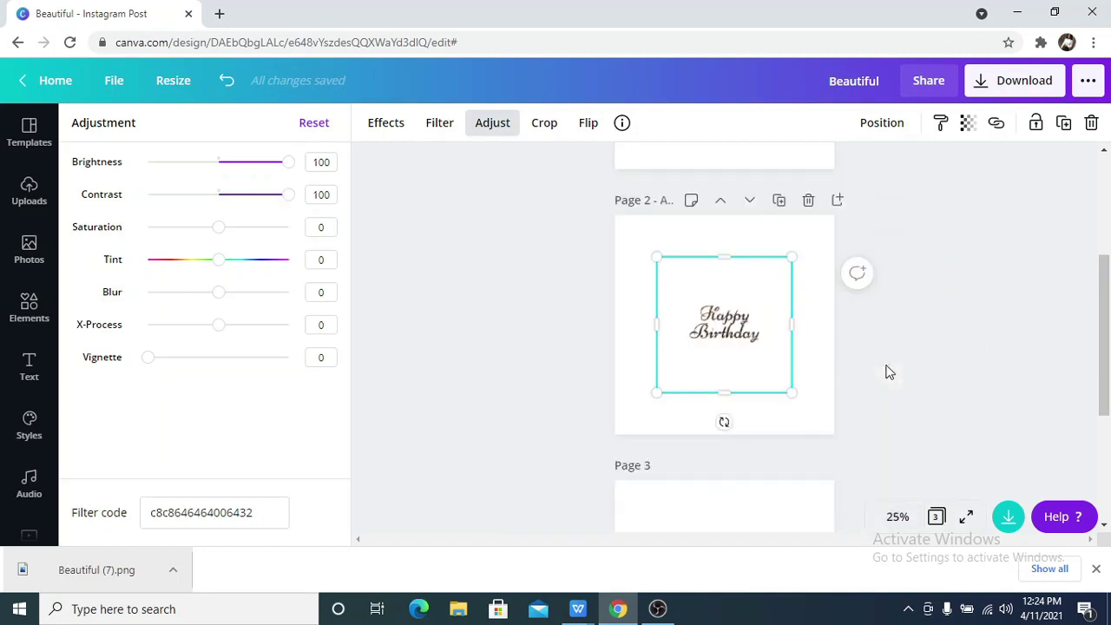
left_click(898, 381)
left_click(975, 250)
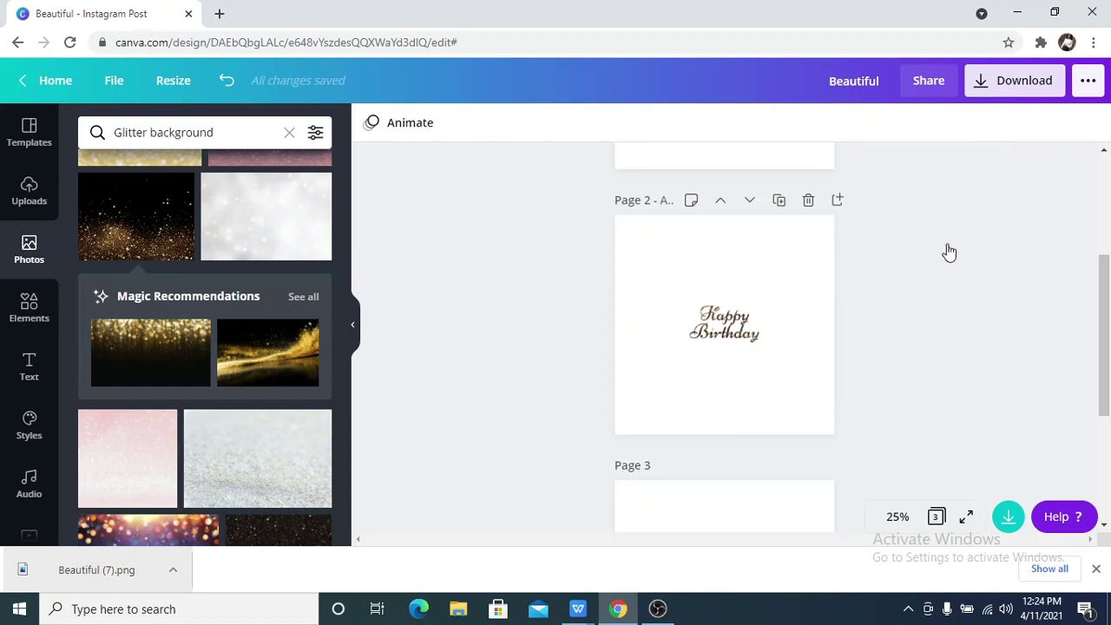
left_click(930, 390)
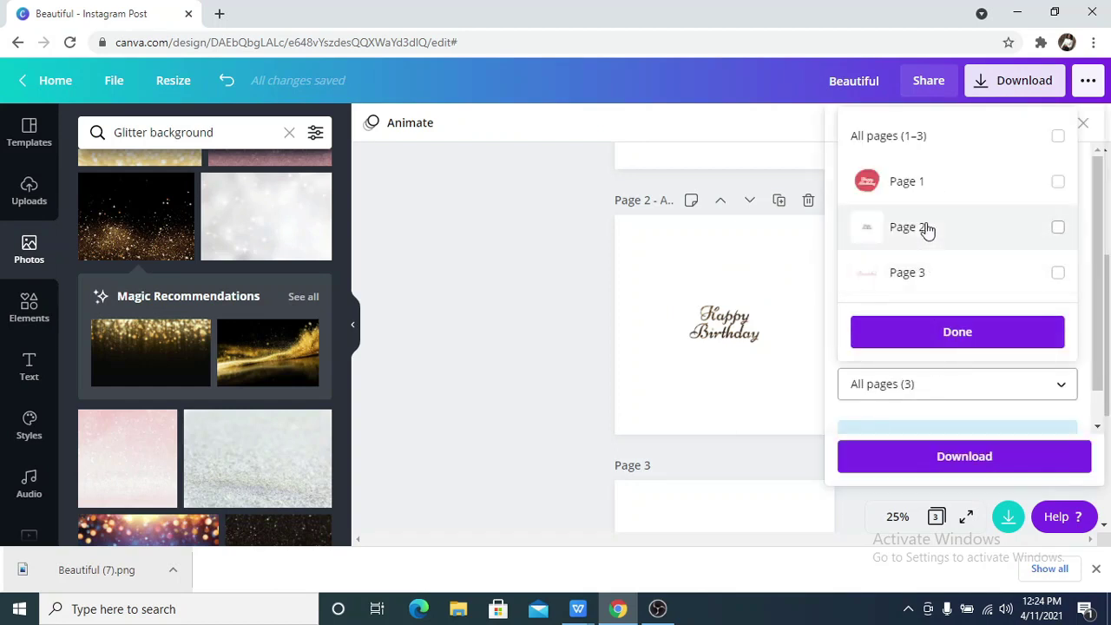
left_click(925, 227)
left_click(923, 323)
left_click(930, 453)
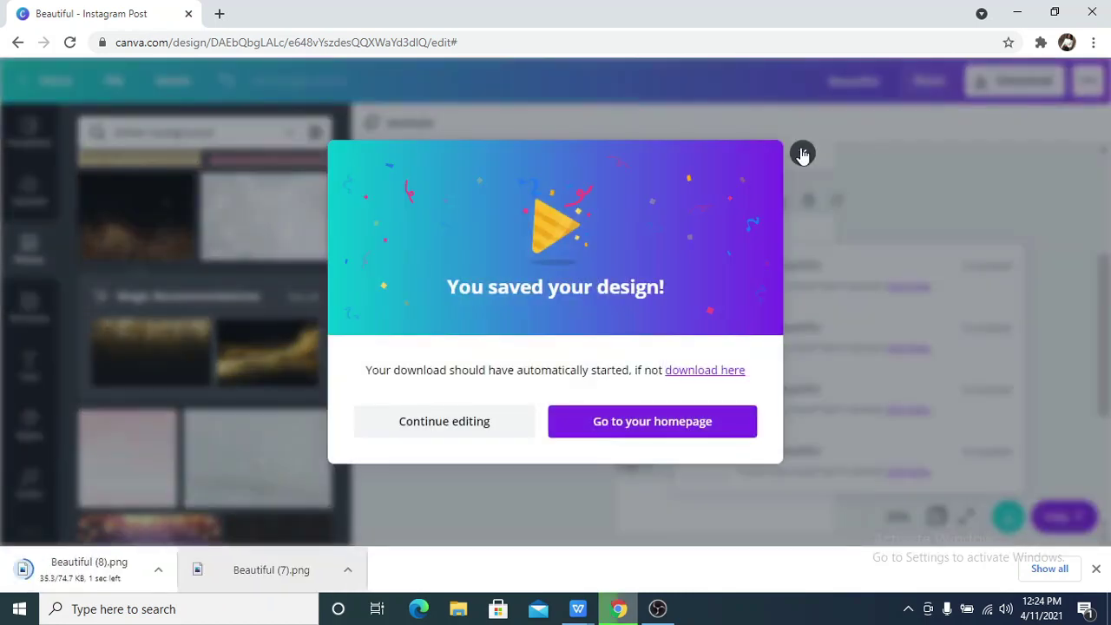
left_click(800, 153)
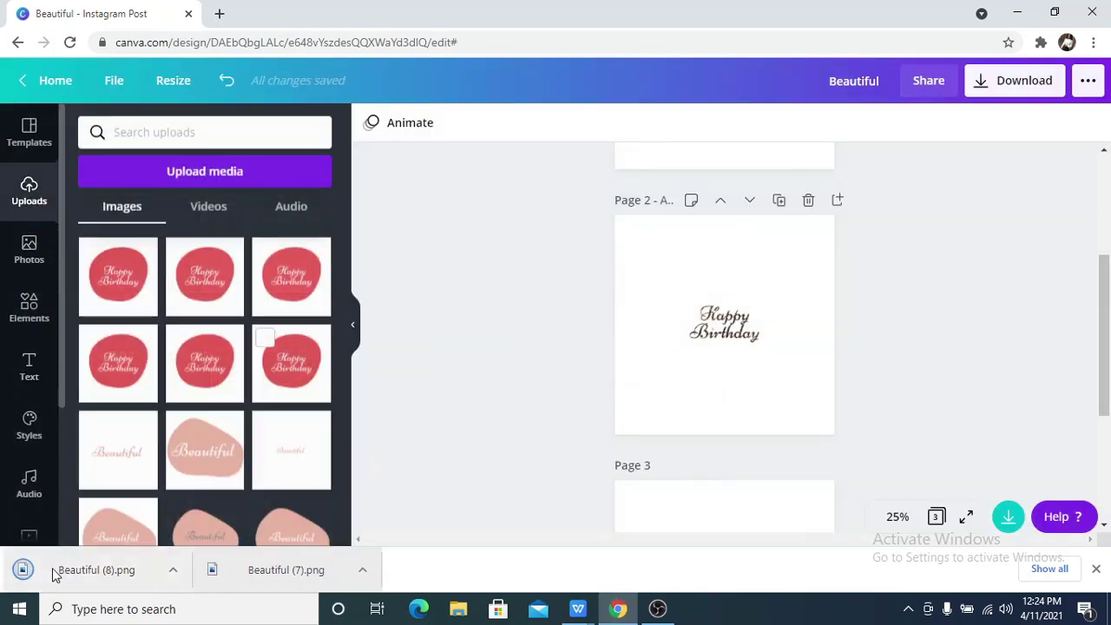
Upload Beautiful (8).png into Canva and add a new blank page after page 1
left_click_drag(57, 575, 159, 379)
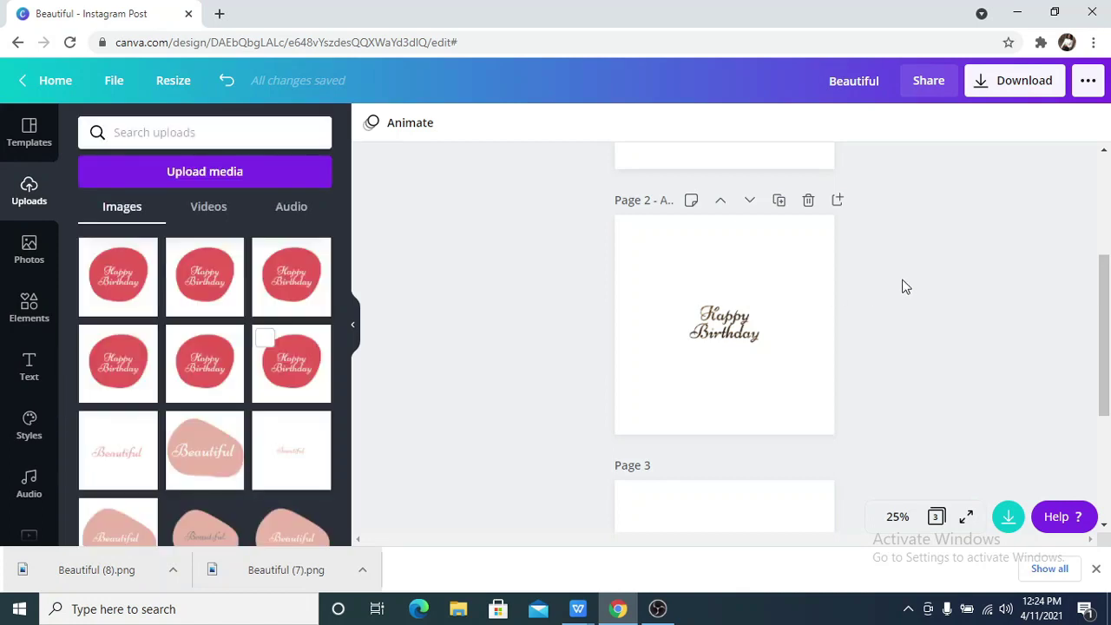
scroll(916, 328, "up", 2)
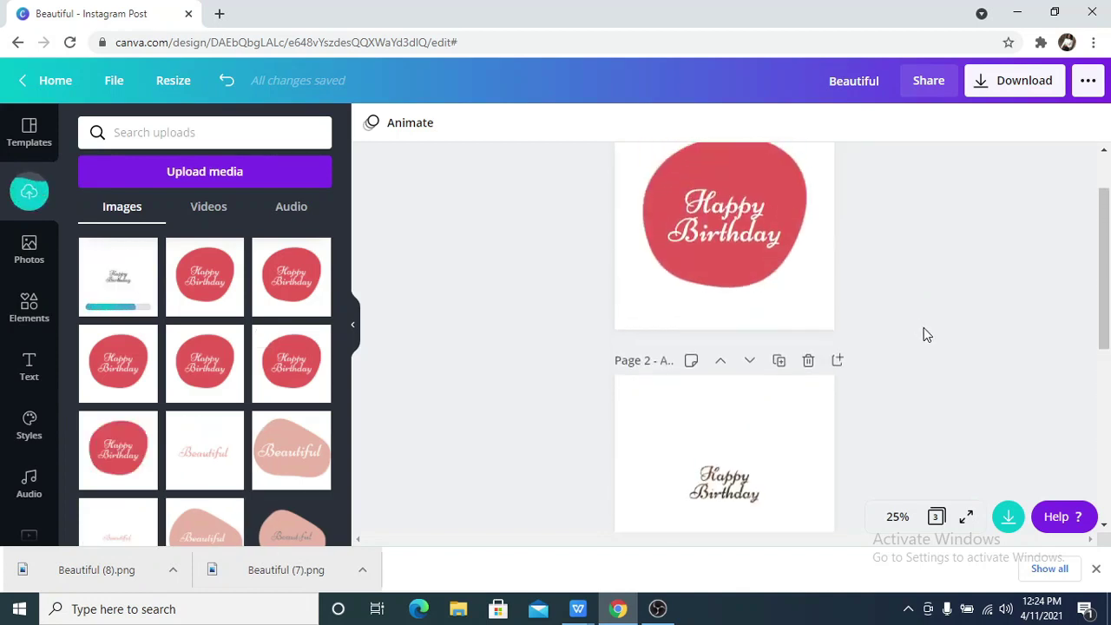
scroll(927, 336, "up", 1)
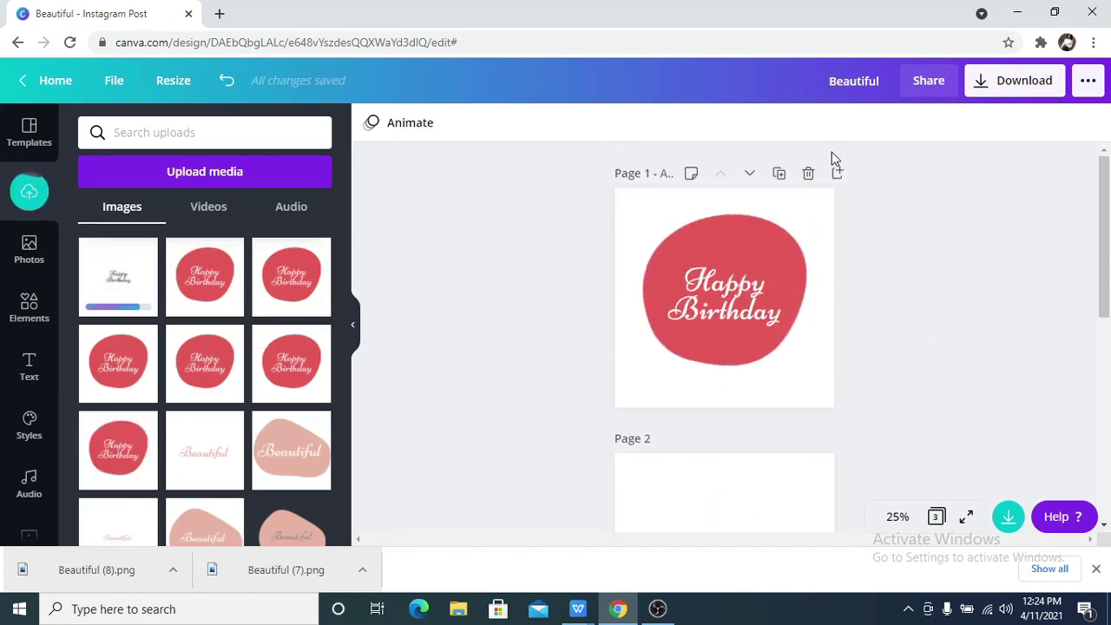
left_click(838, 175)
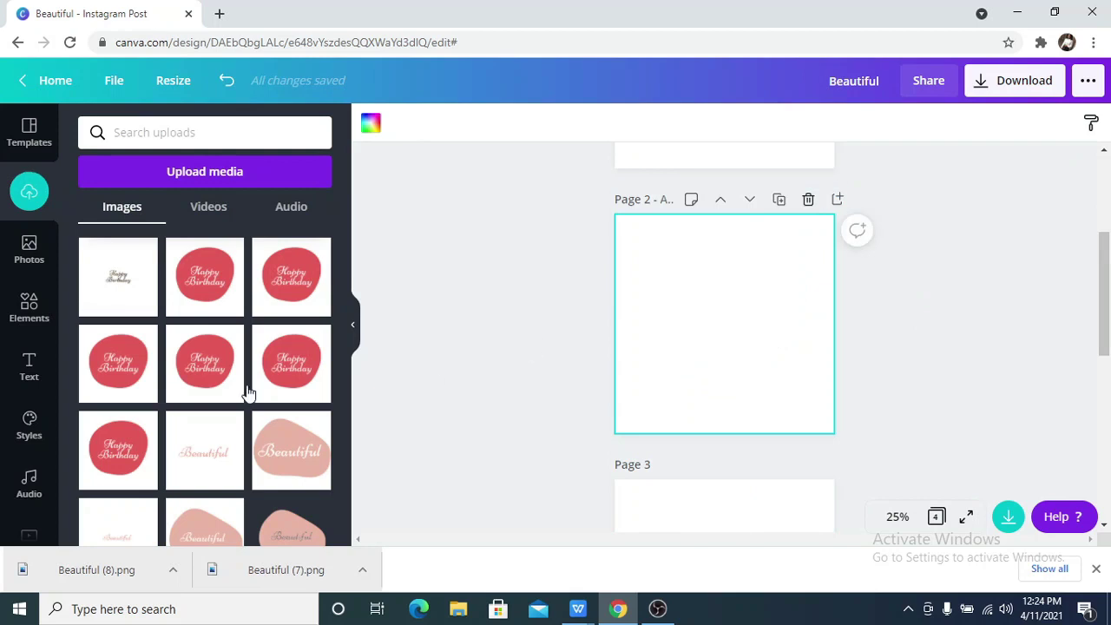
Place the re-uploaded Beautiful (8) image on the new page and apply Background Remover
left_click(111, 300)
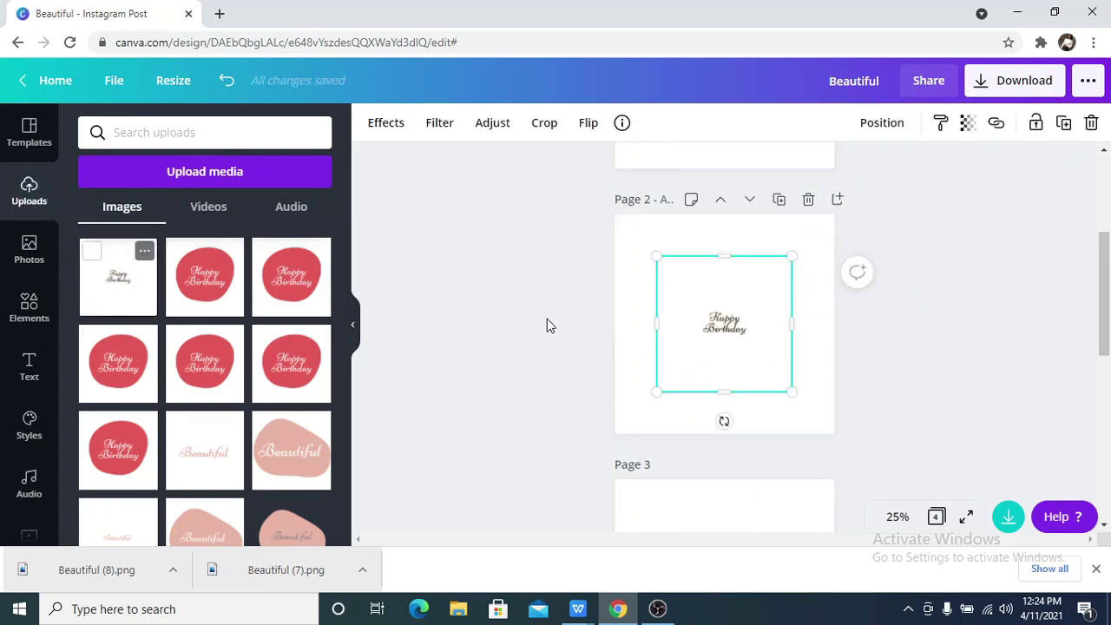
left_click(354, 328)
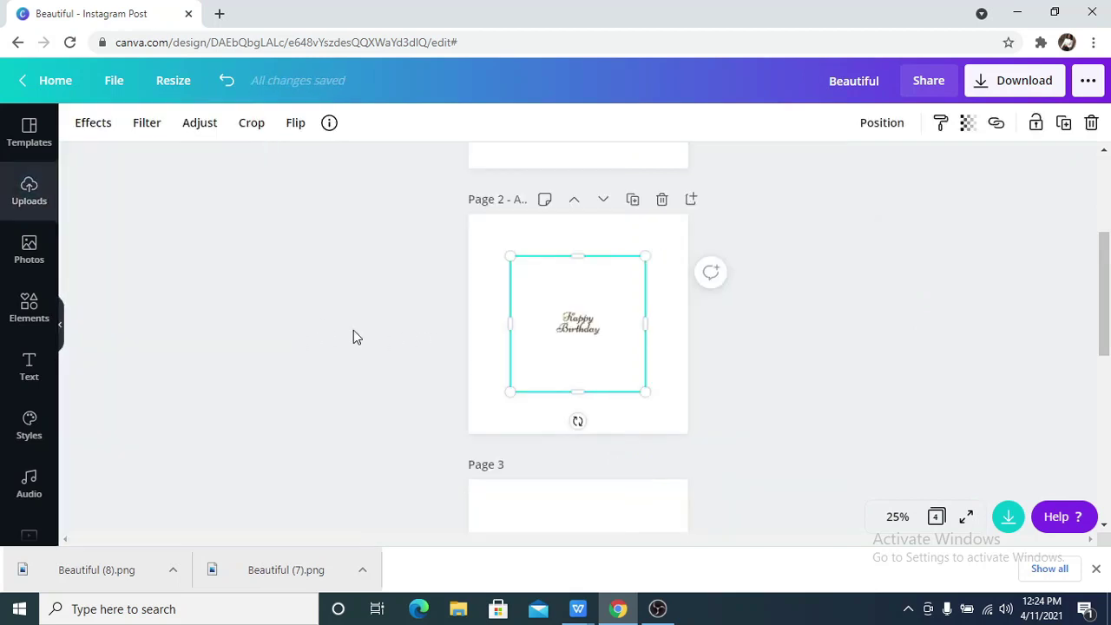
left_click(96, 126)
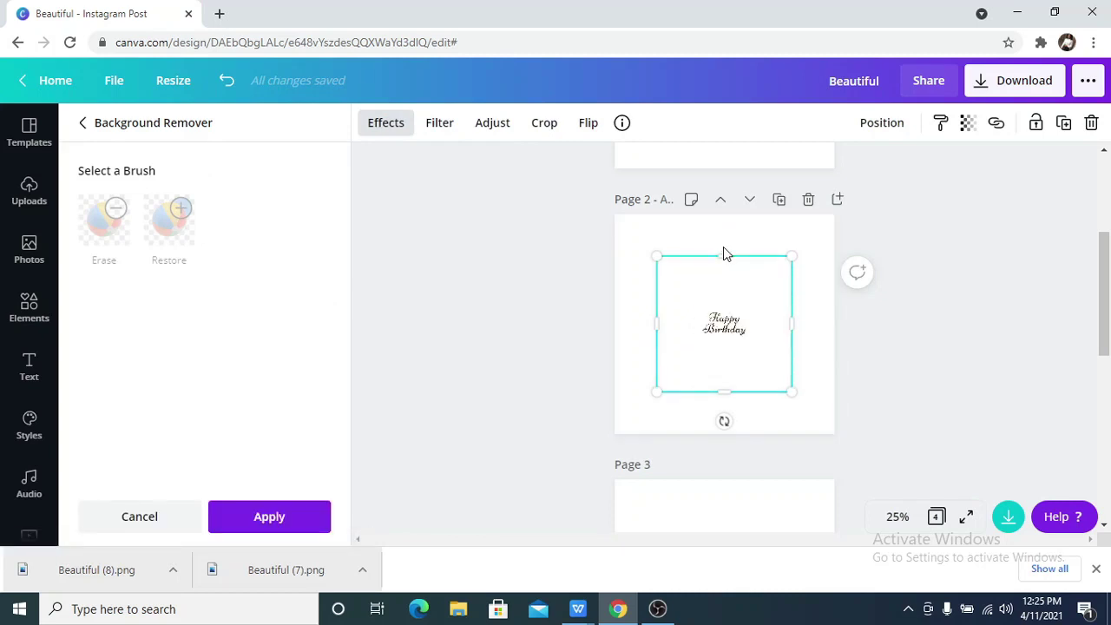
left_click(232, 519)
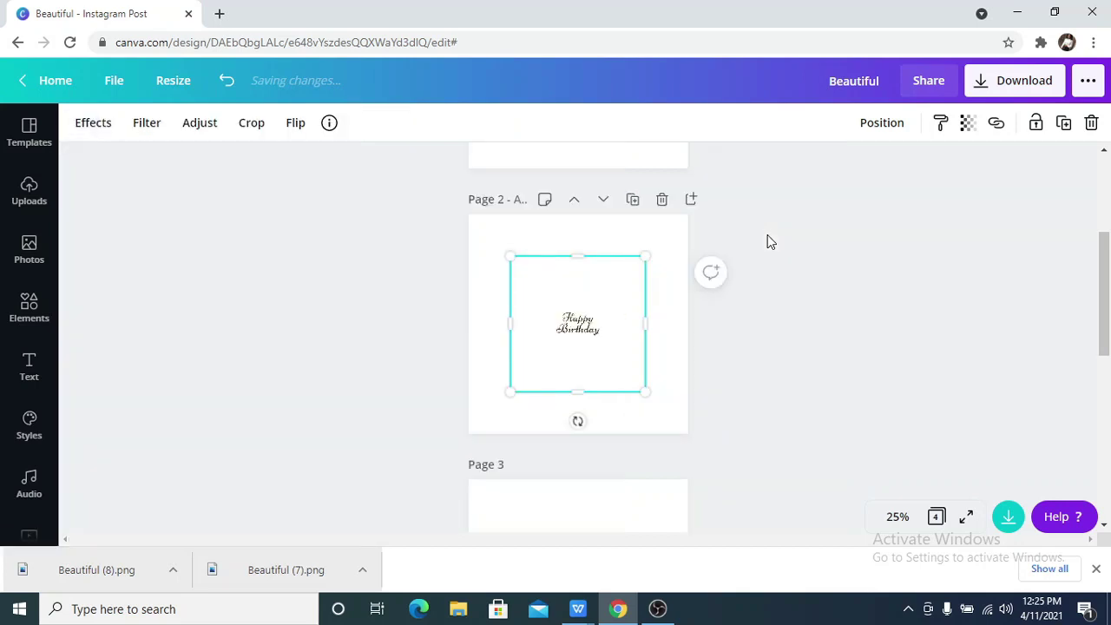
left_click(611, 244)
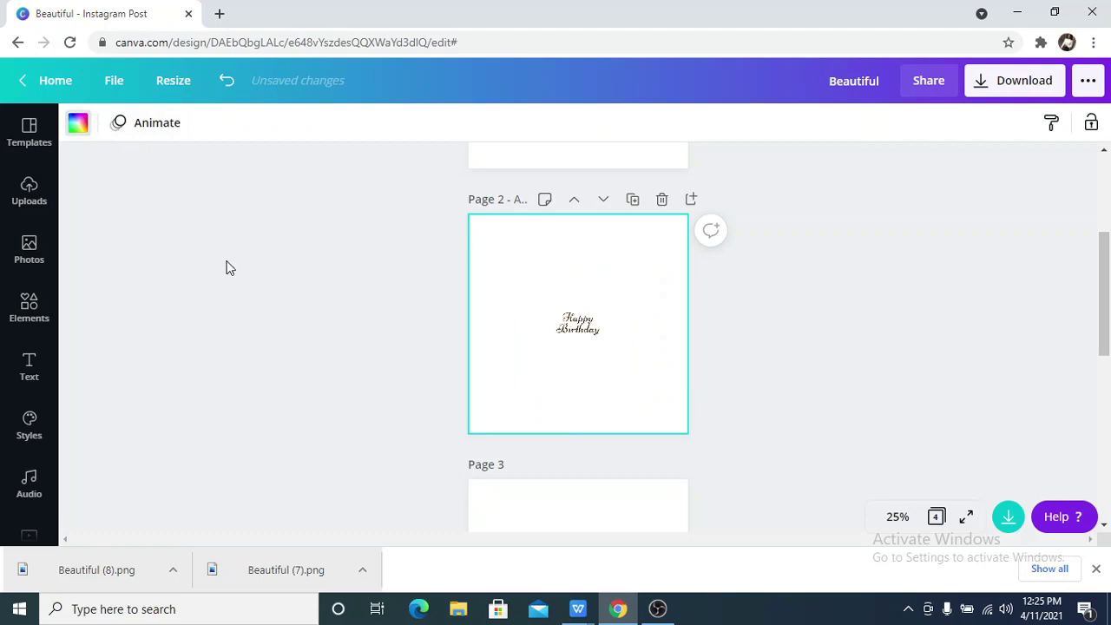
Try grey and red page backgrounds, settle on light pink, then select the Happy Birthday image
scroll(226, 267, "down", 2)
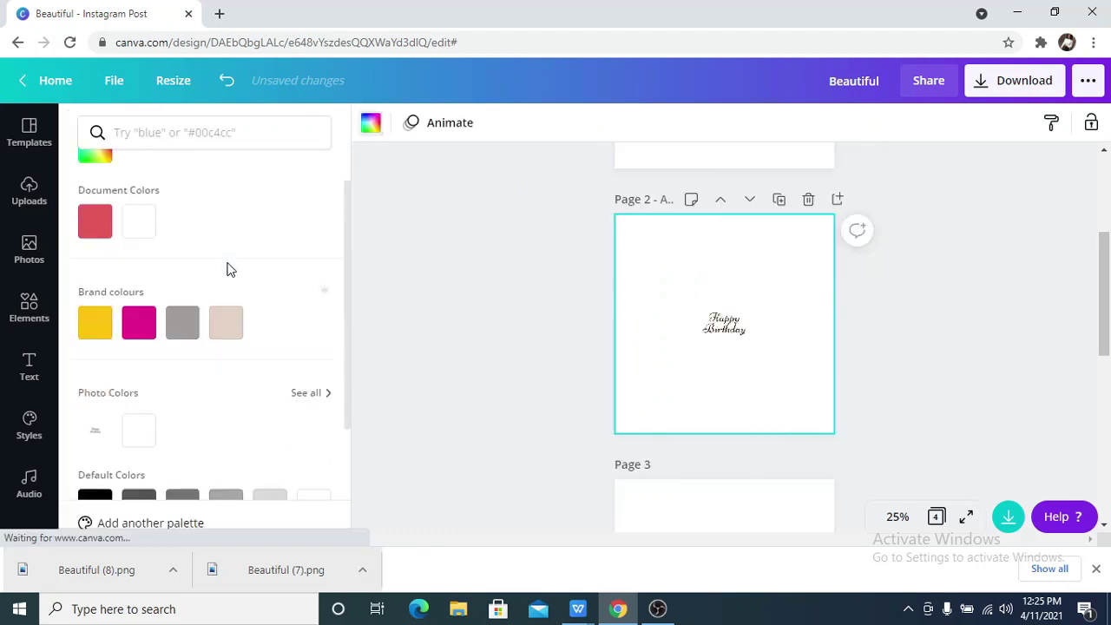
scroll(228, 261, "down", 2)
scroll(231, 231, "up", 1)
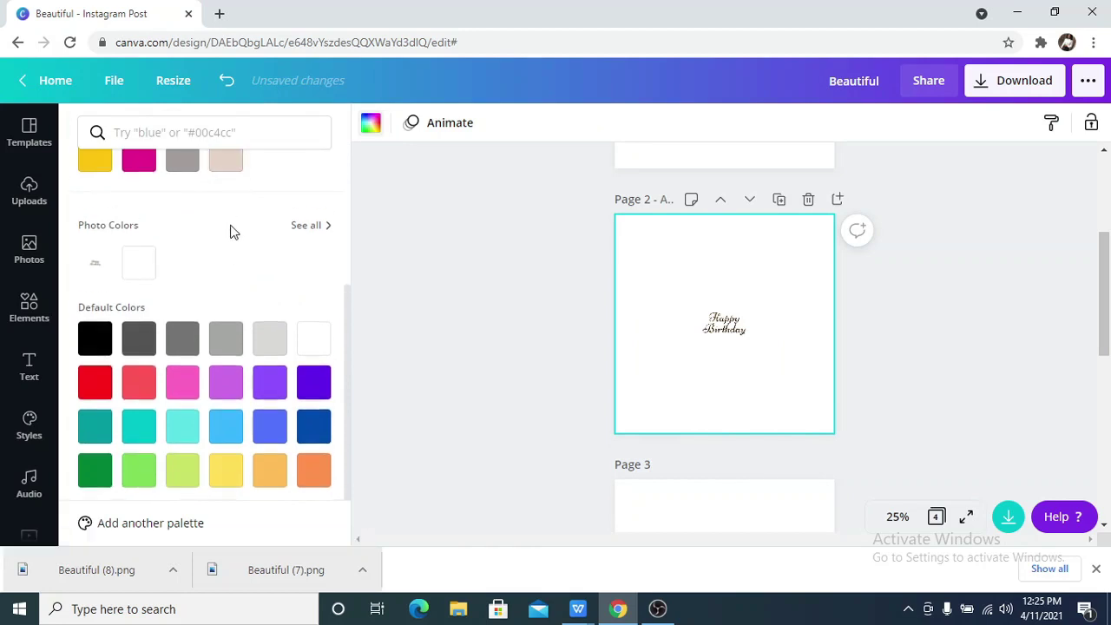
left_click(226, 405)
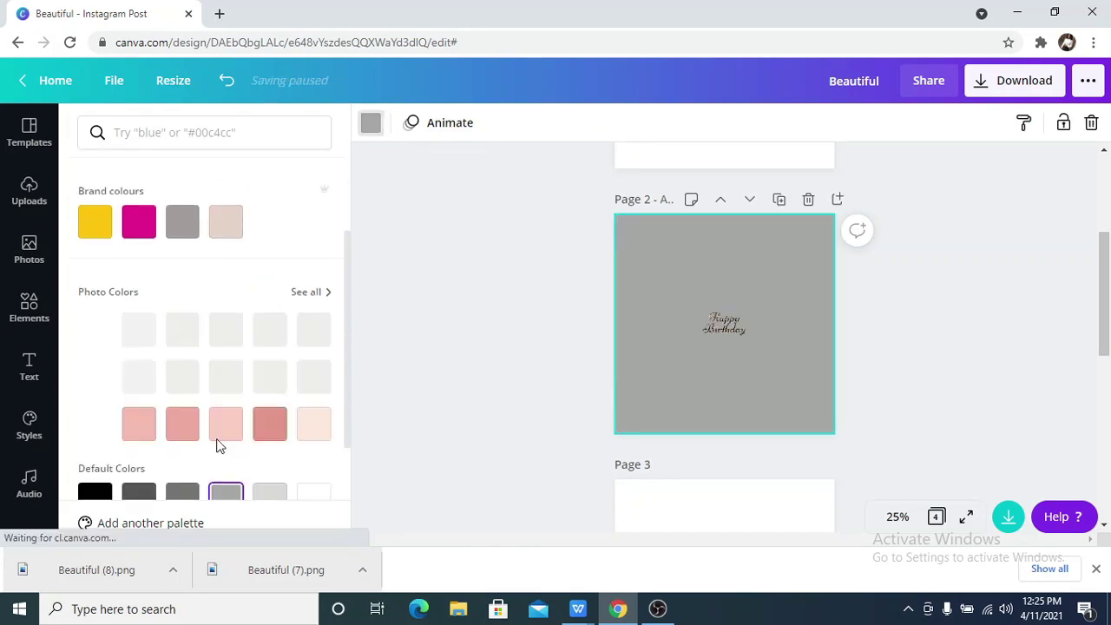
scroll(251, 439, "down", 2)
left_click(138, 294)
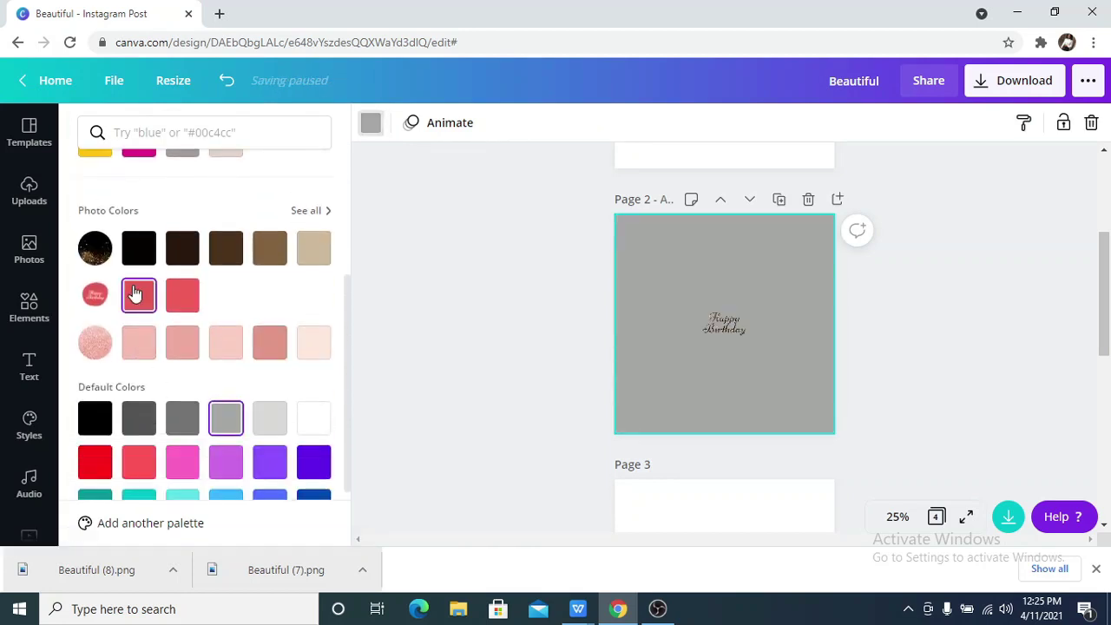
left_click(140, 345)
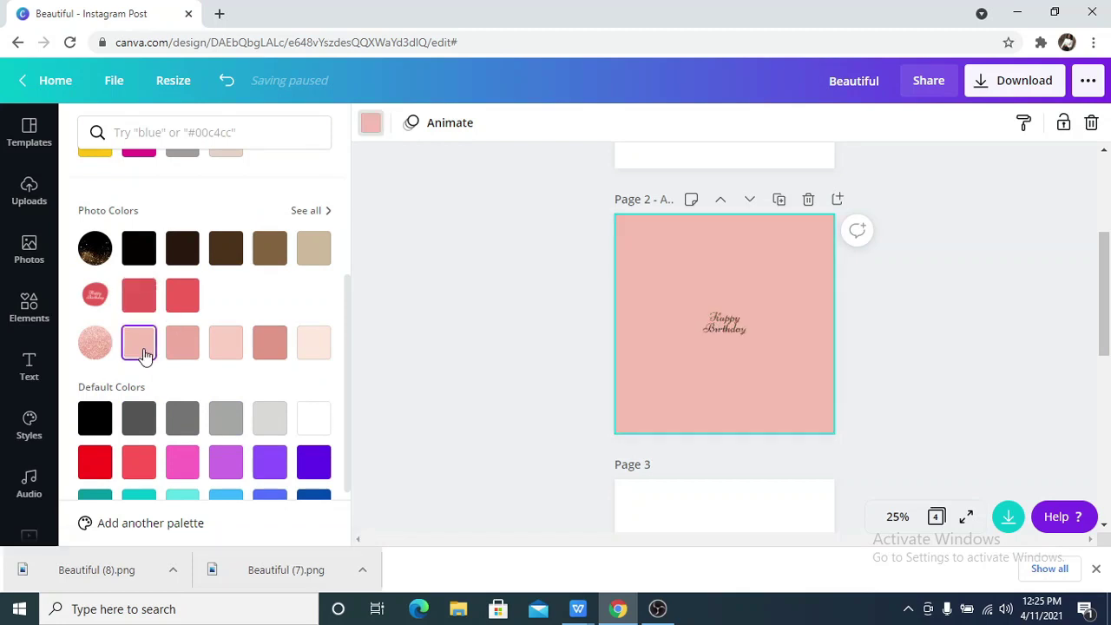
left_click(771, 379)
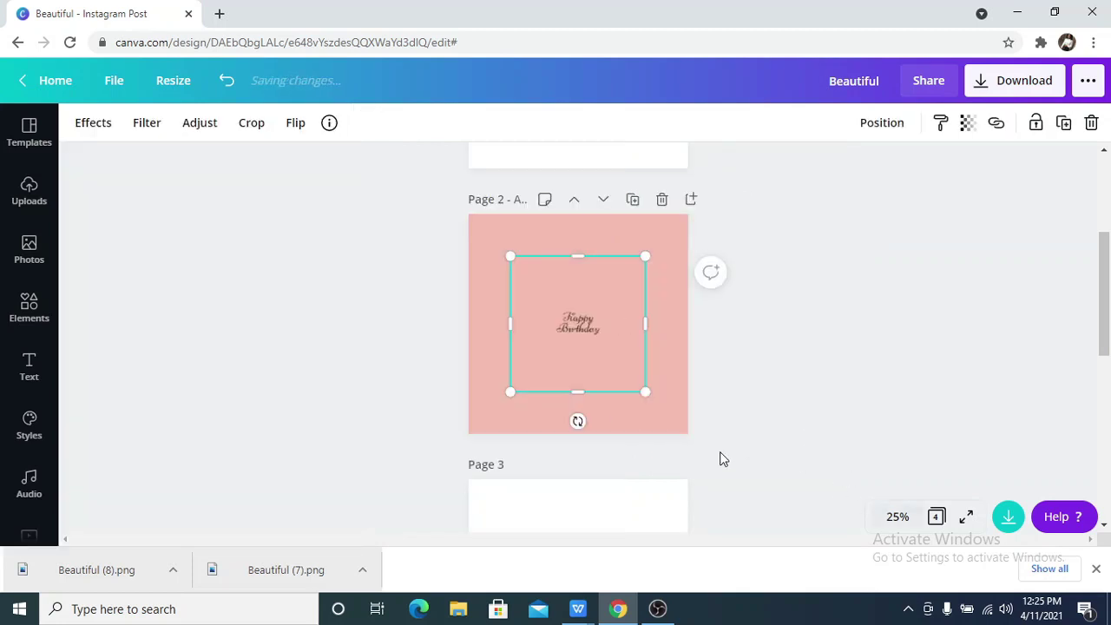
Crop away the empty space on all four sides of the Happy Birthday image
left_click_drag(593, 356, 596, 348)
left_click_drag(568, 264, 579, 296)
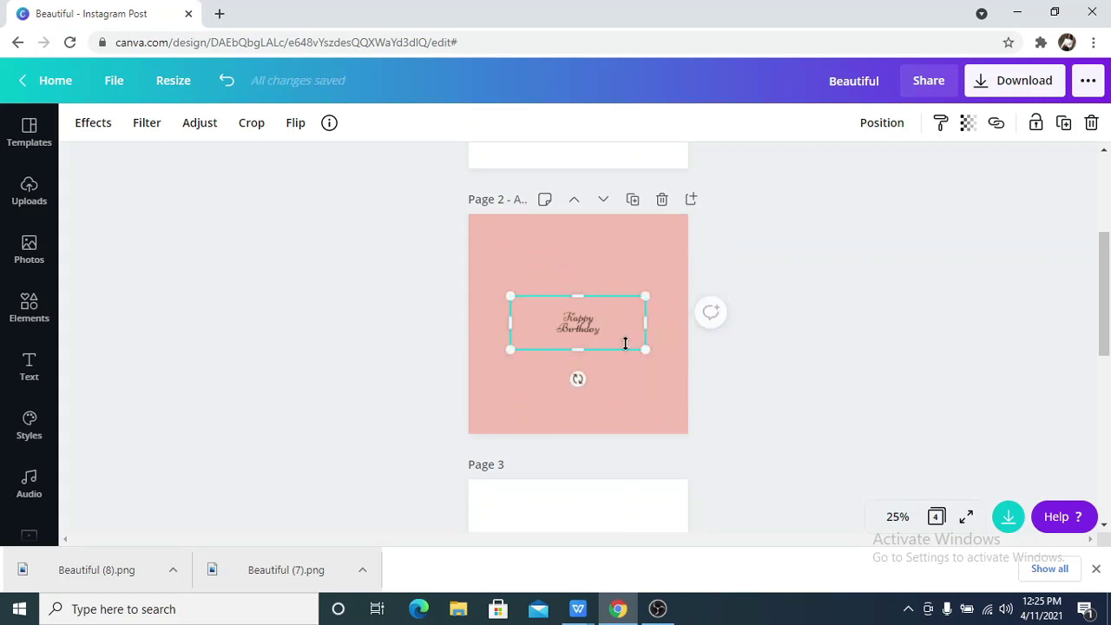
left_click_drag(646, 326, 610, 334)
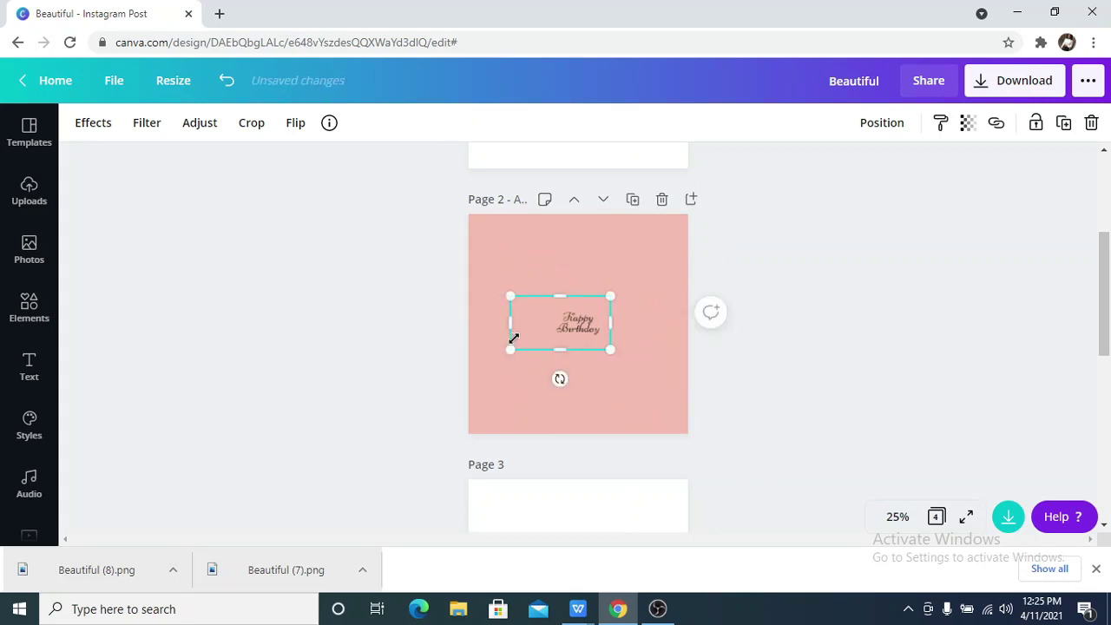
left_click_drag(513, 336, 519, 410)
Enlarge the image, trim its top and bottom closer to the text, and centre it
left_click_drag(612, 293, 671, 243)
left_click_drag(571, 373, 577, 359)
left_click_drag(595, 273, 595, 276)
left_click_drag(595, 316, 590, 321)
Zoom to 75% and deselect the image to inspect the glitter lettering
left_click(895, 516)
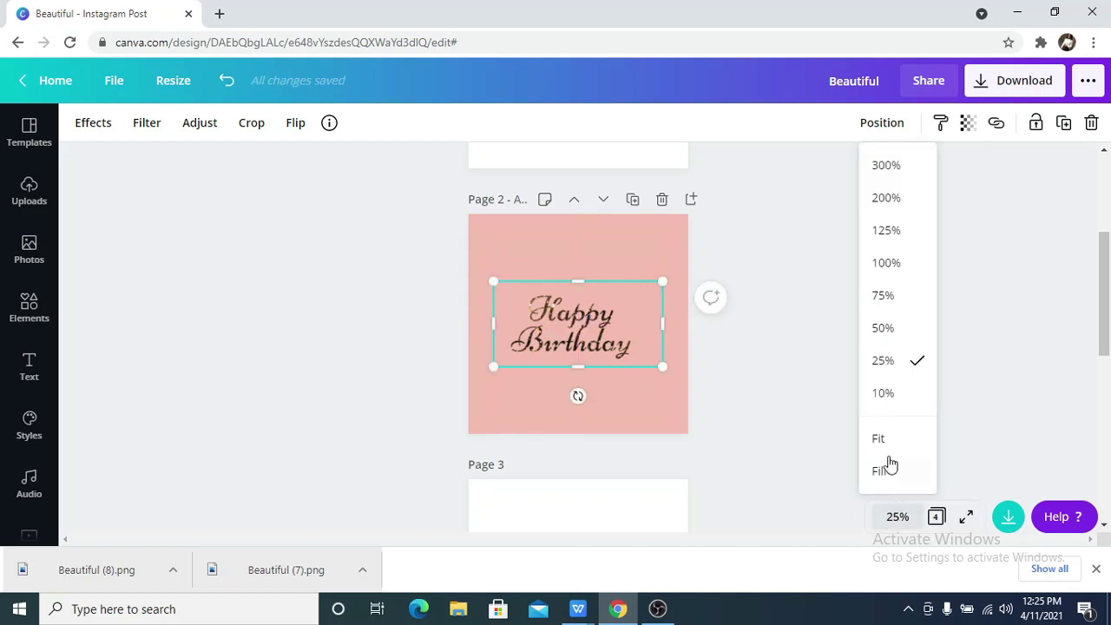
left_click(884, 297)
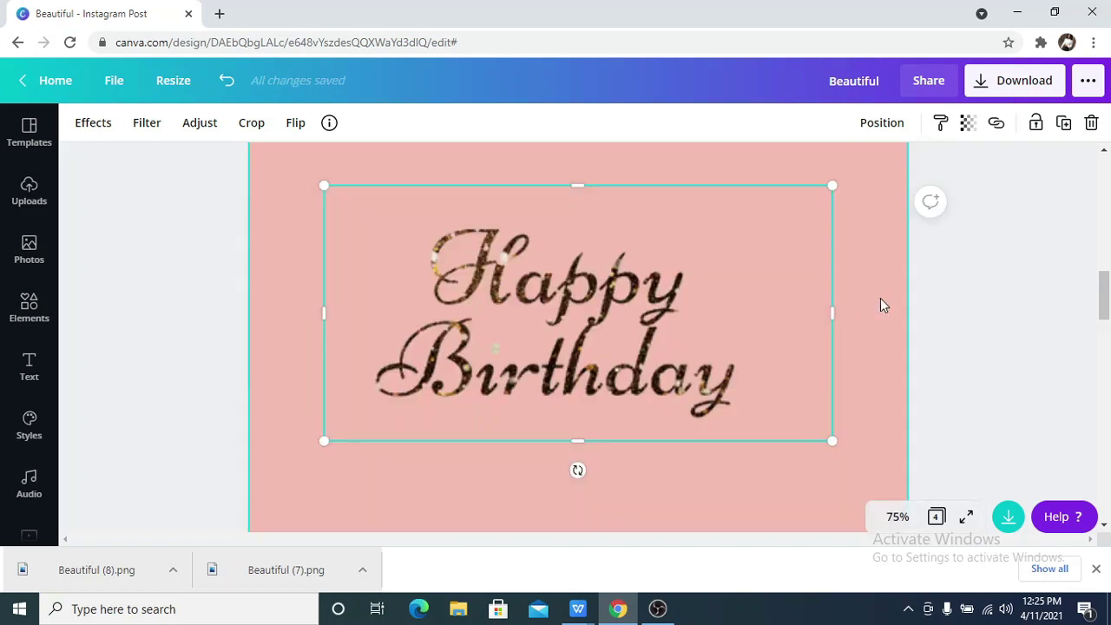
left_click(945, 411)
scroll(944, 405, "up", 3)
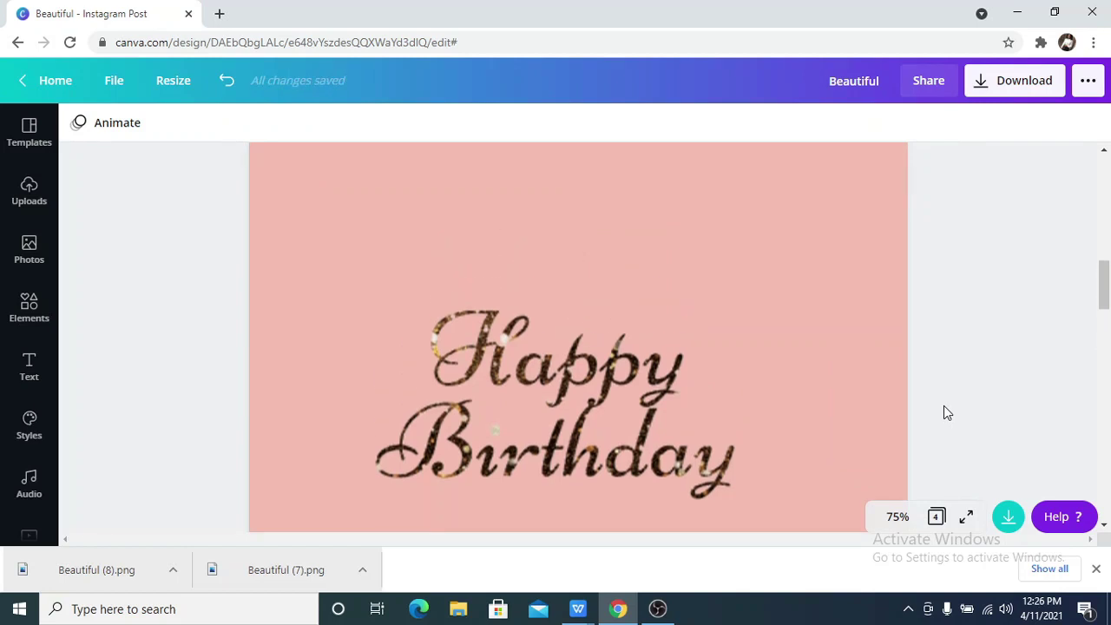
scroll(945, 426, "down", 1)
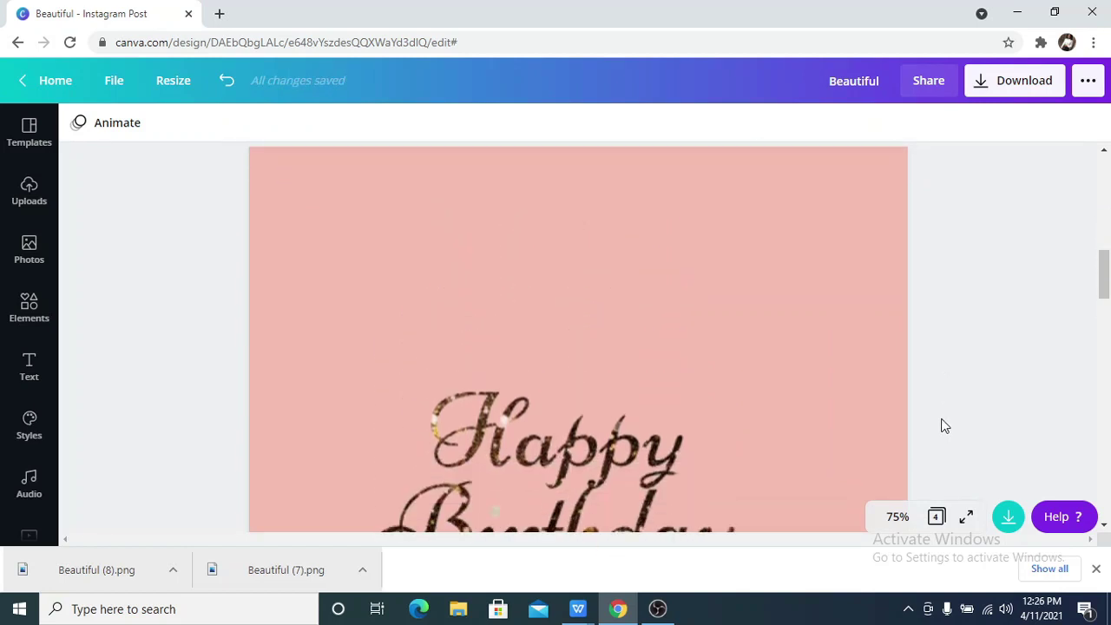
Zoom out to 50% to review the whole pink birthday page
left_click(899, 518)
left_click(883, 328)
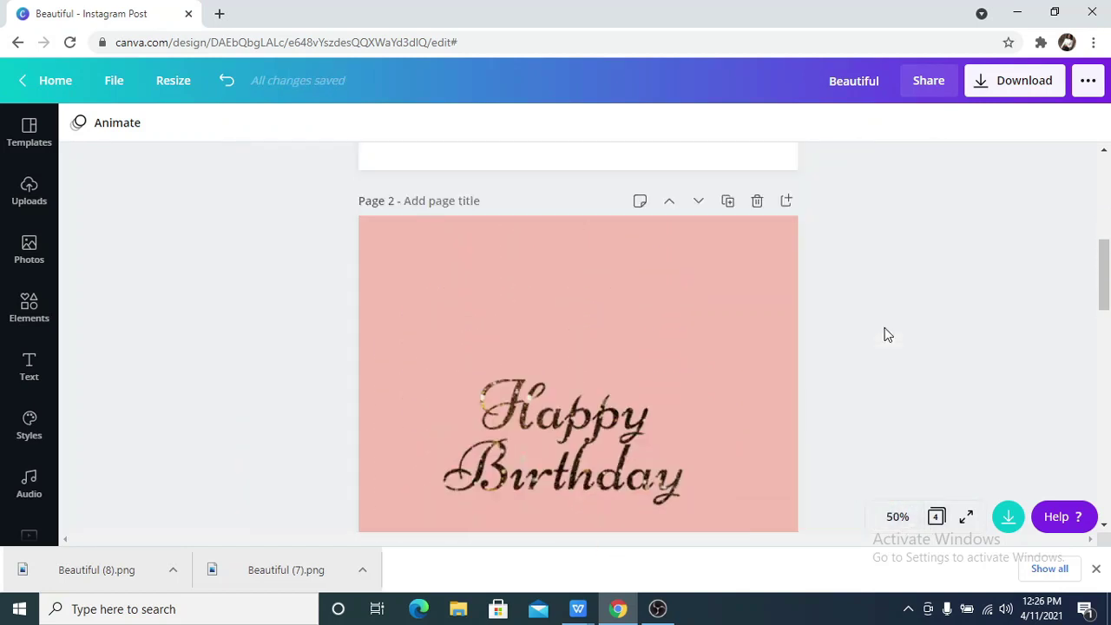
scroll(887, 334, "down", 1)
scroll(888, 336, "up", 1)
scroll(887, 335, "down", 2)
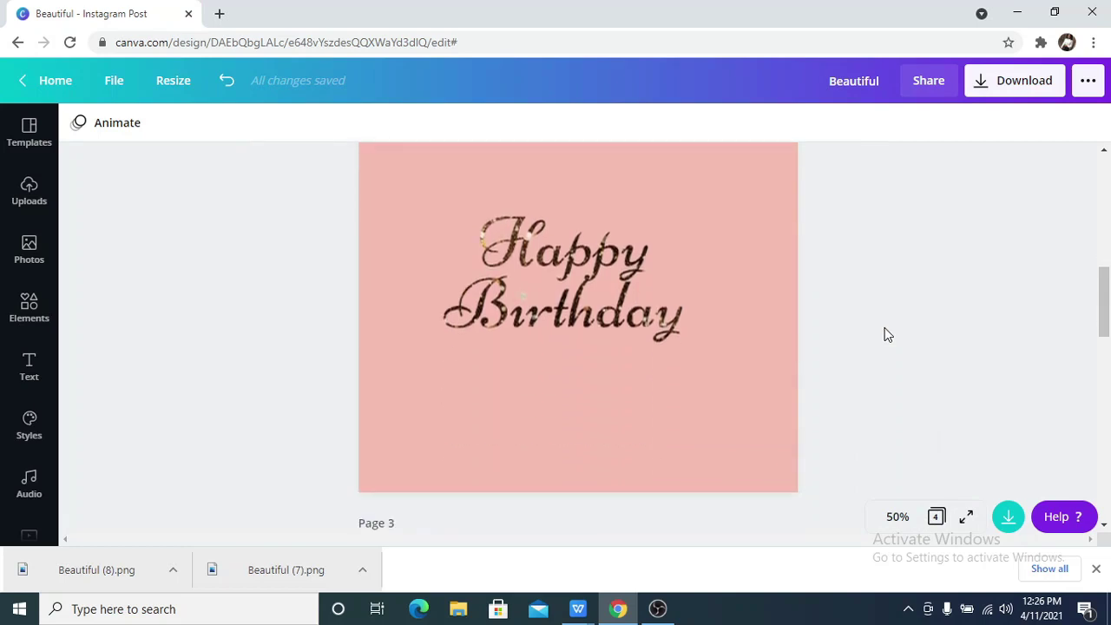
scroll(887, 335, "up", 1)
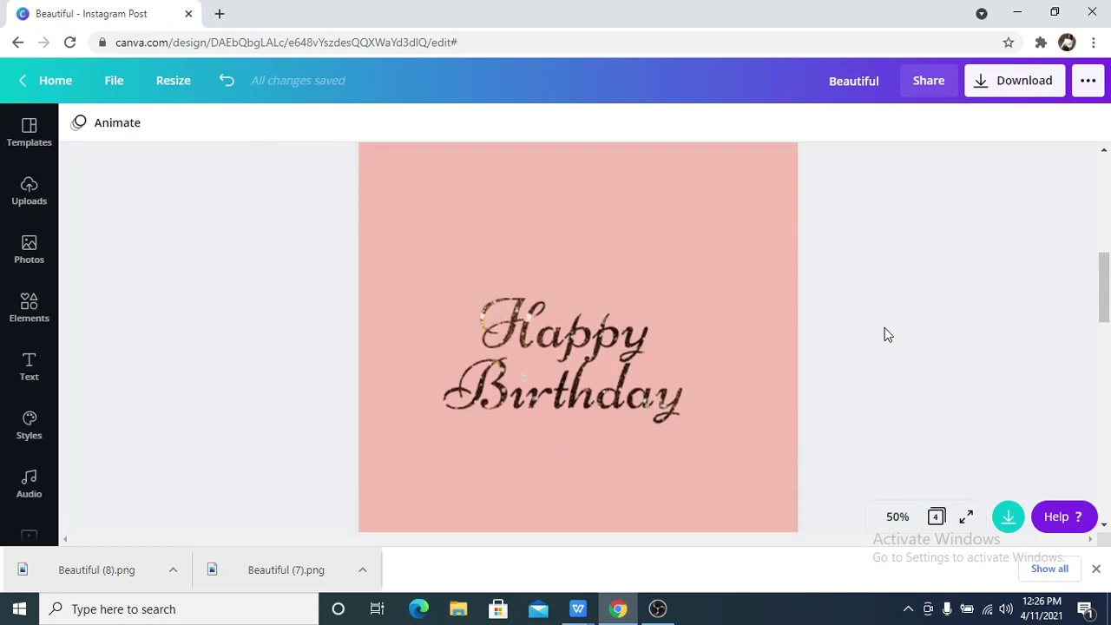